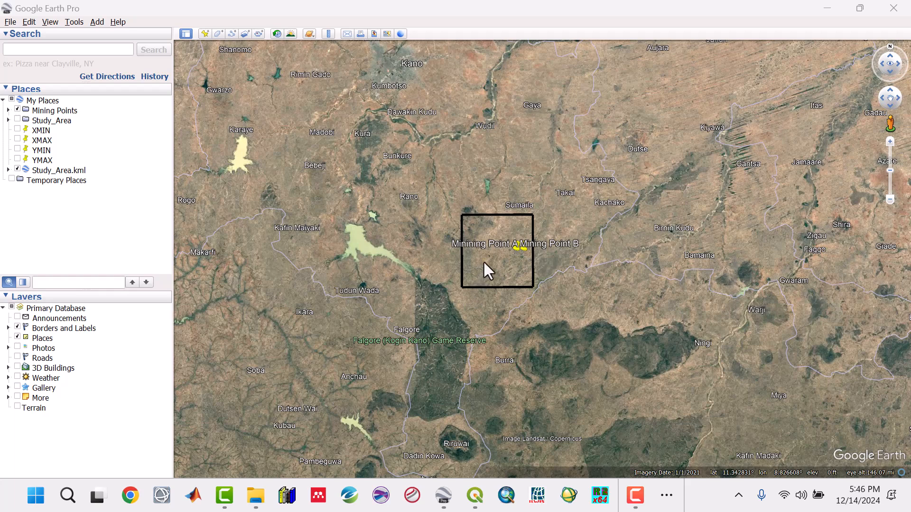
# Examine the Study_Area.kml boundary, the two mining points and the towns labelled inside it
pyautogui.click(74, 172)
pyautogui.scroll(3, 500, 264)
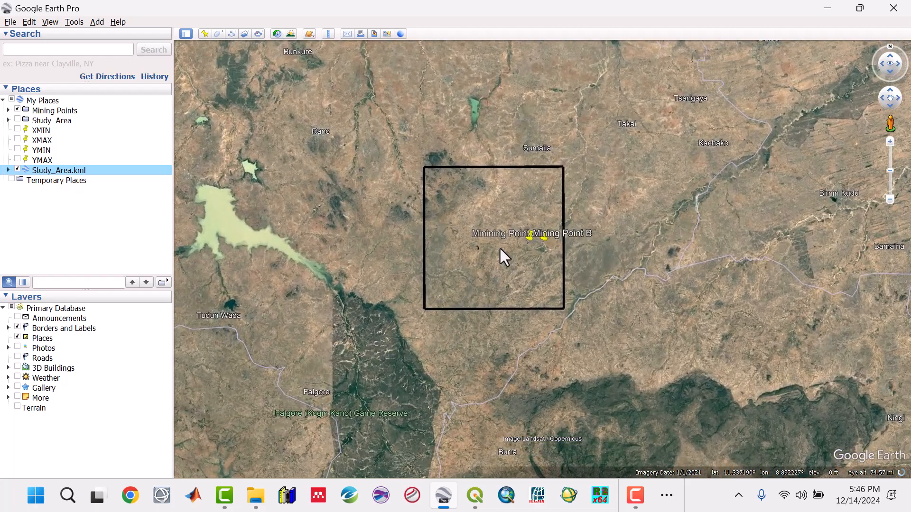
pyautogui.scroll(4, 500, 248)
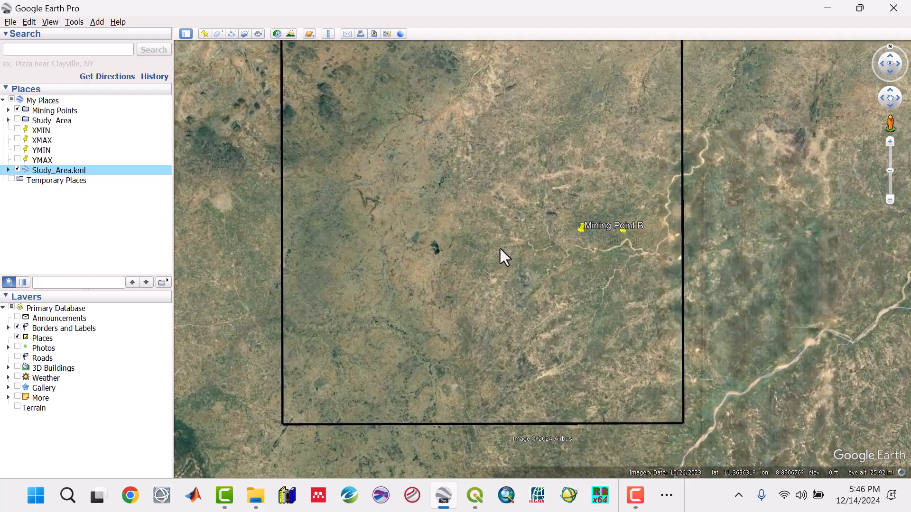
pyautogui.moveTo(471, 201); pyautogui.dragTo(471, 217)
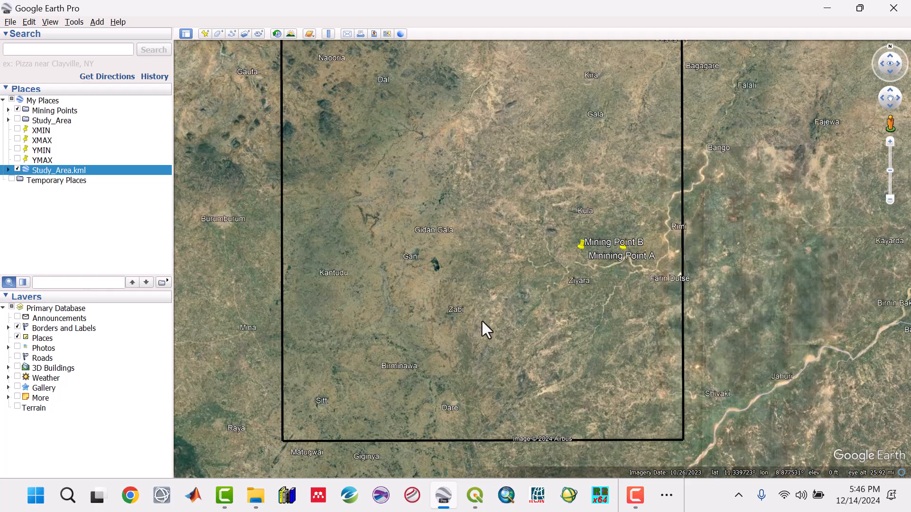
pyautogui.scroll(-2, 497, 292)
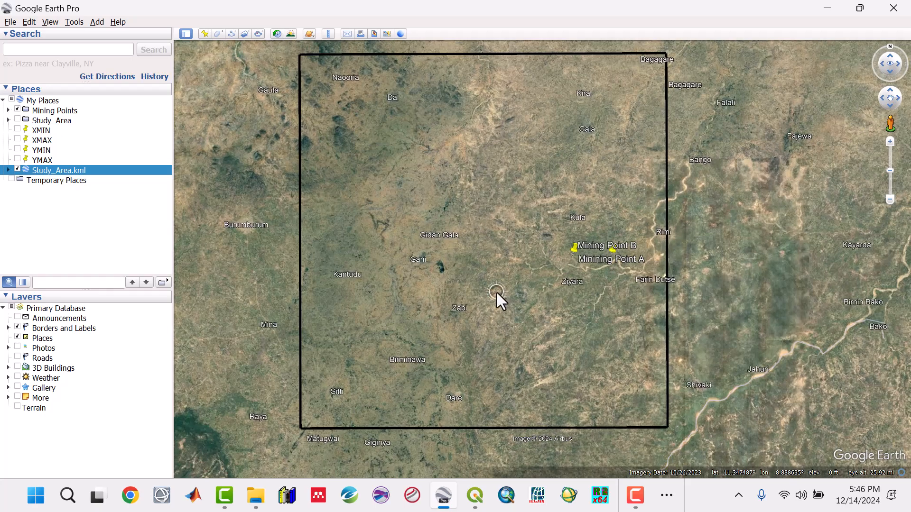
pyautogui.scroll(2, 498, 256)
pyautogui.moveTo(499, 219); pyautogui.dragTo(497, 229)
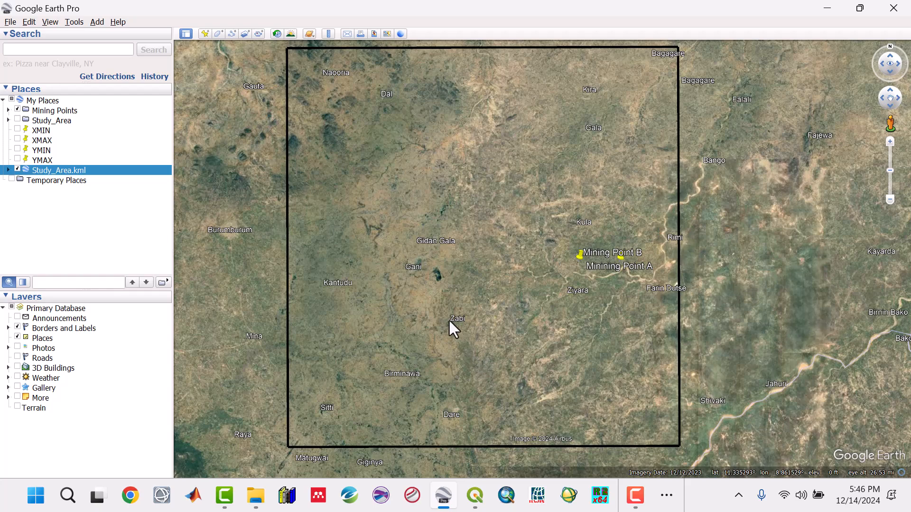
pyautogui.scroll(2, 473, 267)
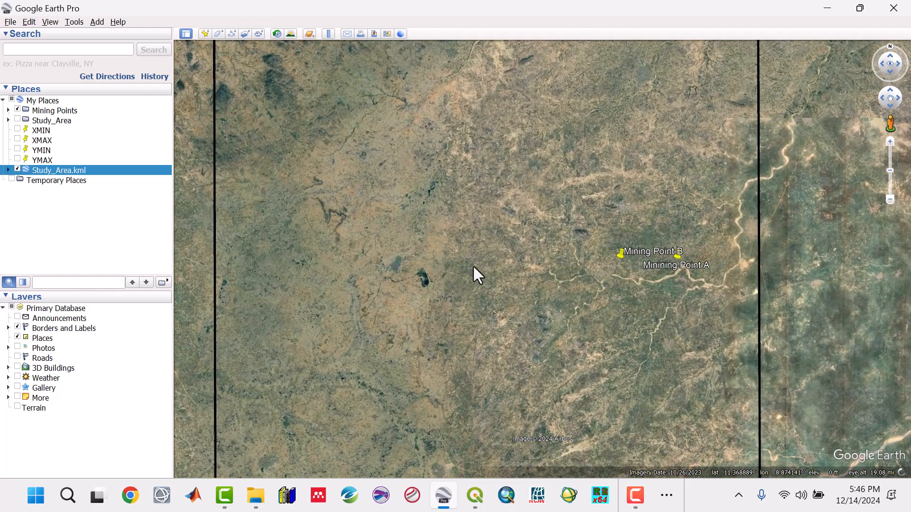
pyautogui.scroll(-1, 474, 267)
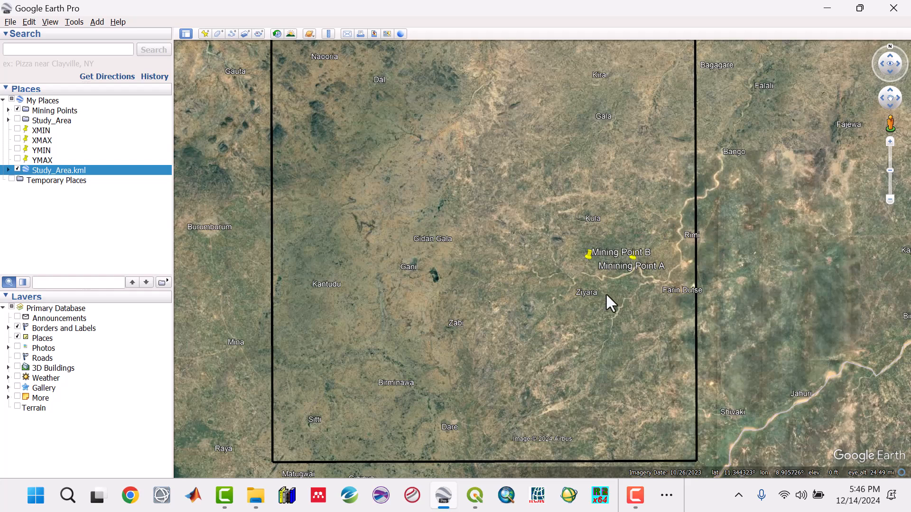
# Create a folder named Towns in My Places and hide the Mining Points folder from the map
pyautogui.click(52, 100)
pyautogui.rightClick(53, 99)
pyautogui.moveTo(95, 105)
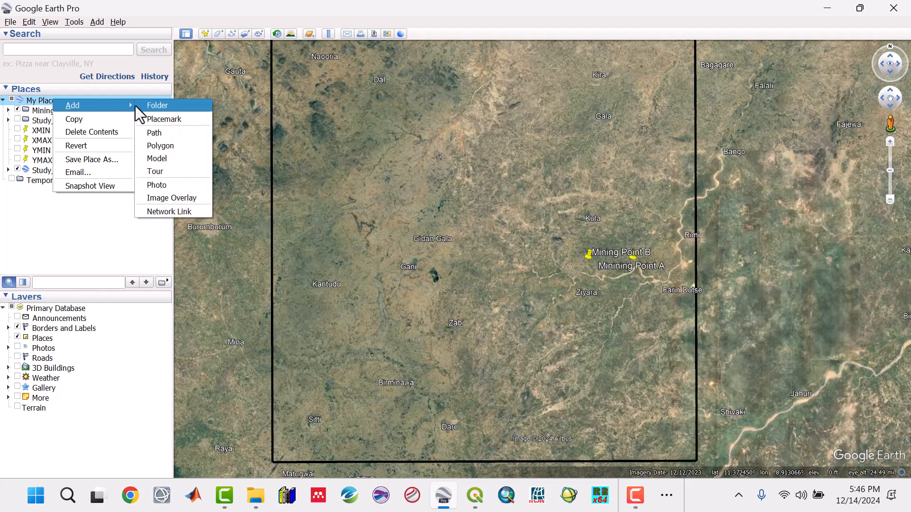
pyautogui.click(157, 106)
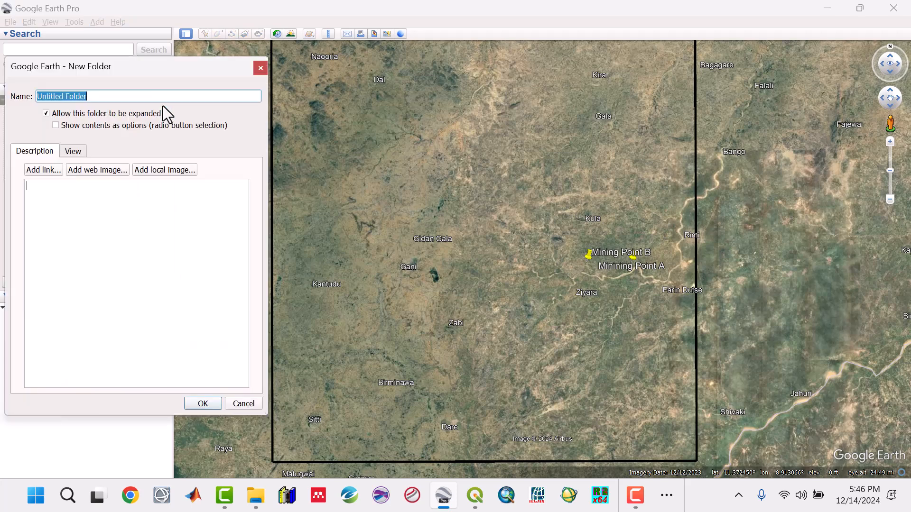
pyautogui.write('Towns')
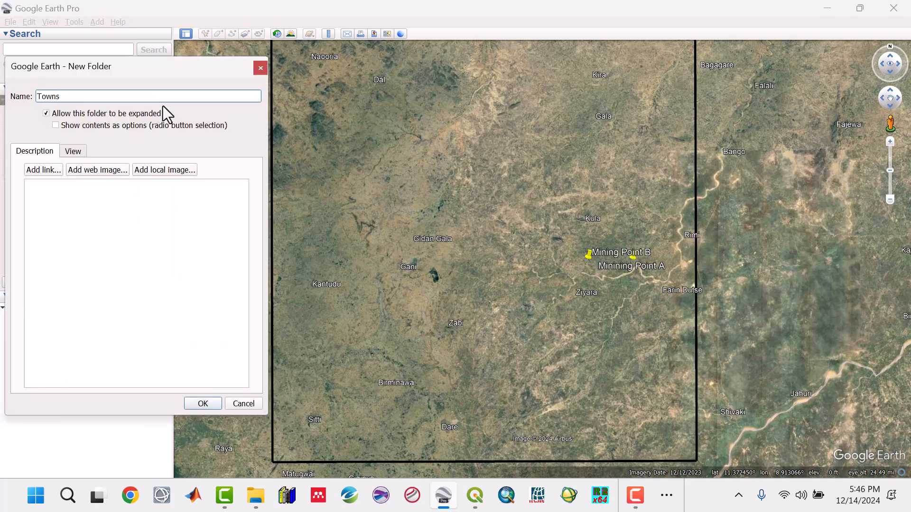
pyautogui.click(202, 404)
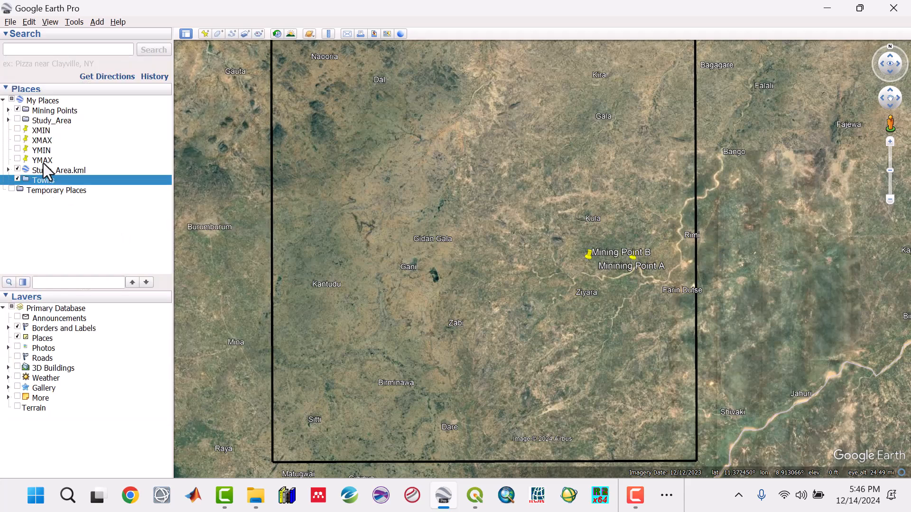
pyautogui.click(18, 110)
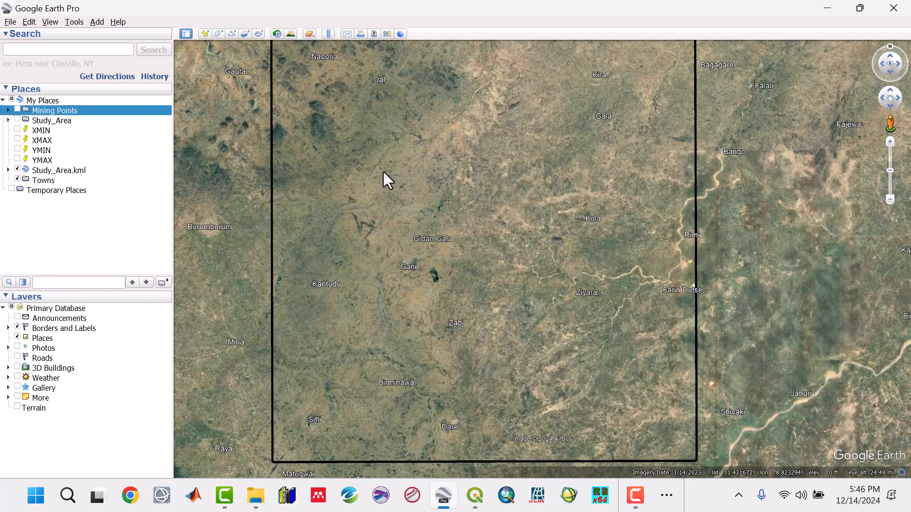
pyautogui.moveTo(384, 179)
pyautogui.mouseDown()
pyautogui.moveTo(386, 193)
pyautogui.moveTo(378, 181)
pyautogui.mouseUp()
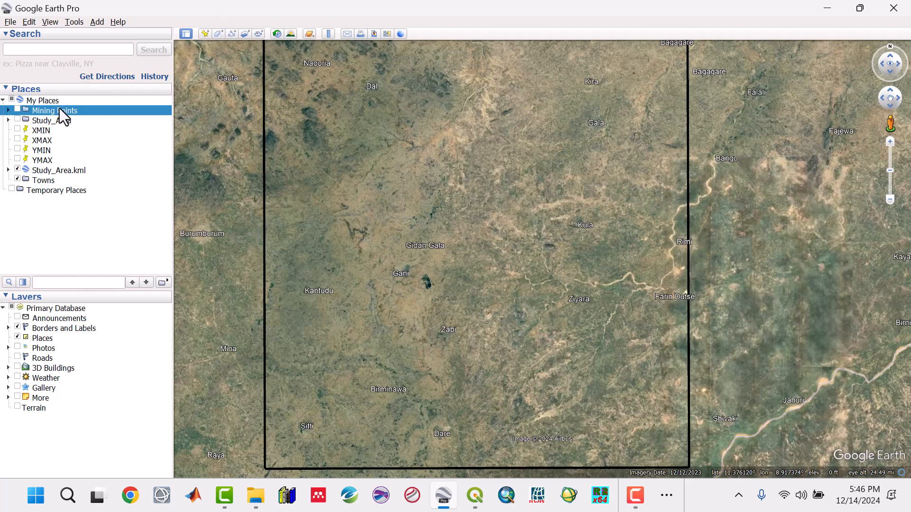
# Add a placemark named Sitti to the Towns folder, positioned at the Sitti label in the study area's southwest corner
pyautogui.click(44, 181)
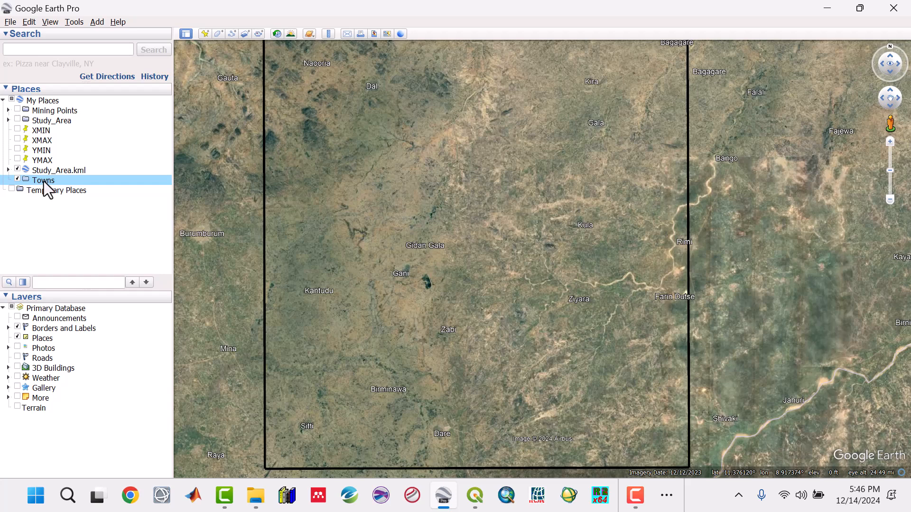
pyautogui.click(204, 33)
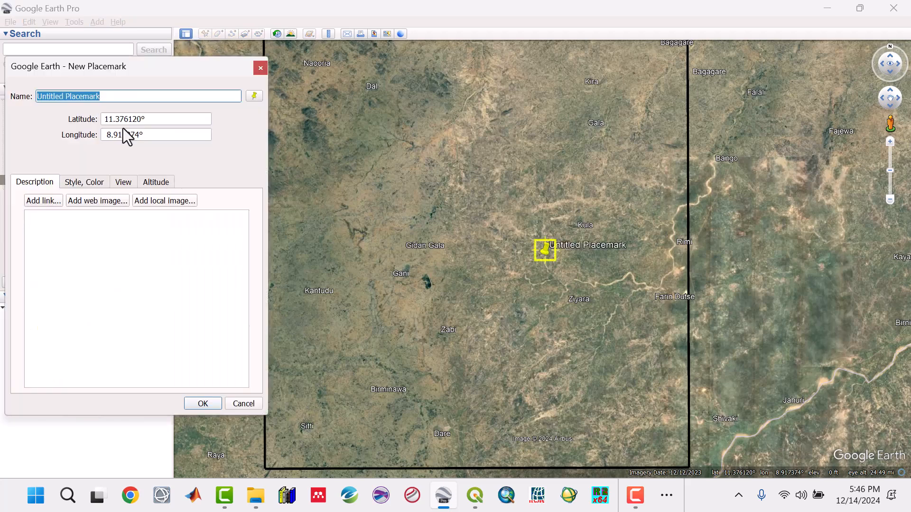
pyautogui.write('Si')
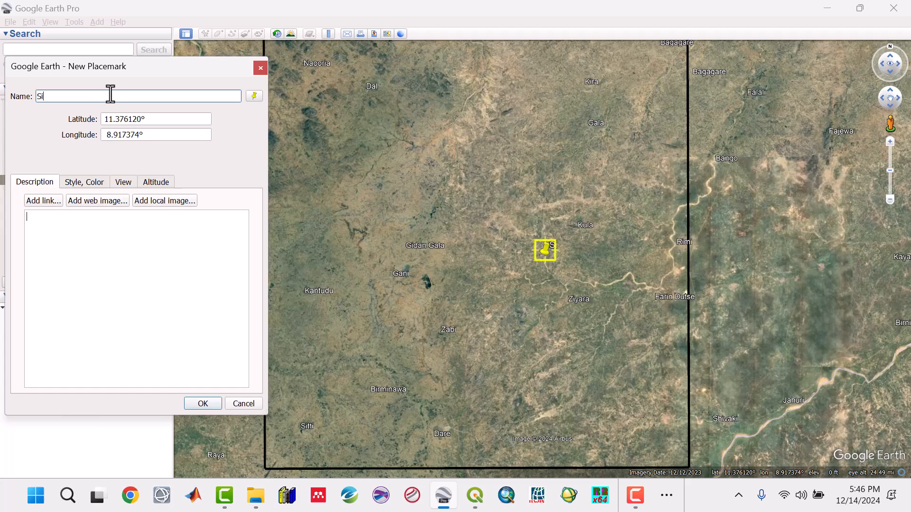
pyautogui.write('tti')
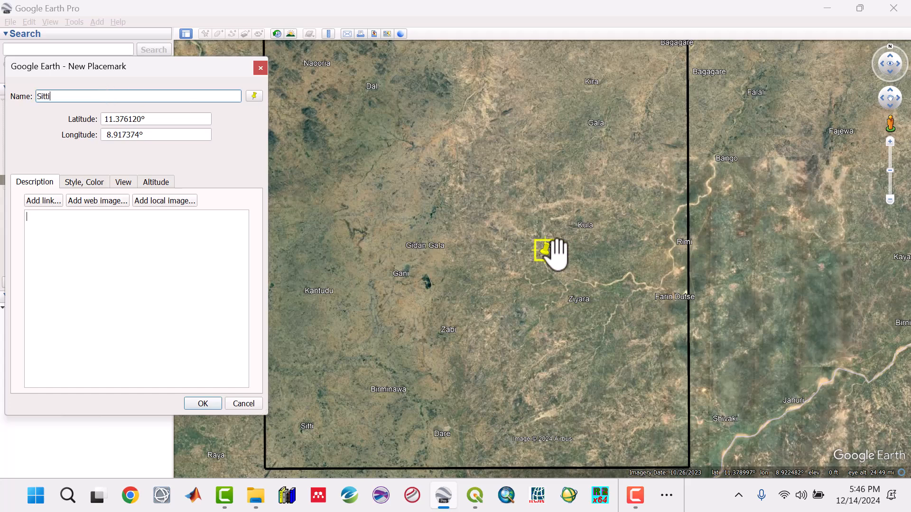
pyautogui.moveTo(548, 251); pyautogui.dragTo(305, 437)
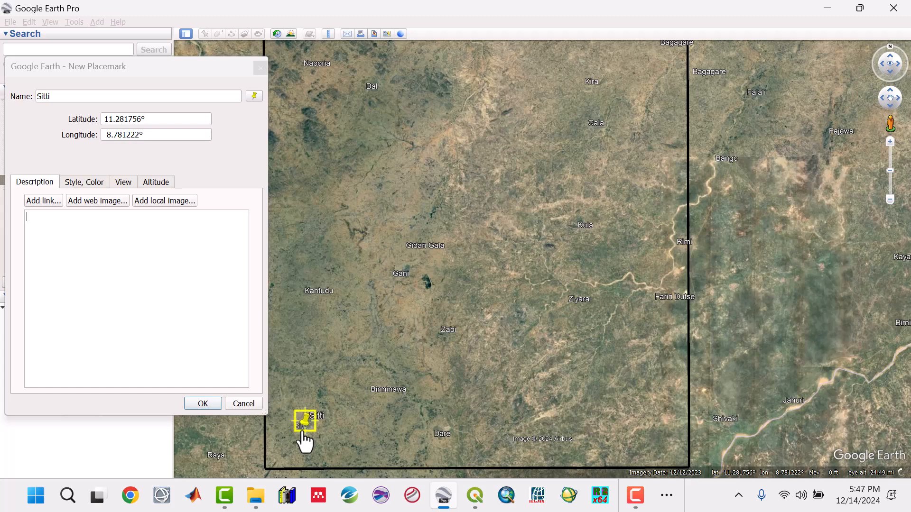
pyautogui.click(214, 406)
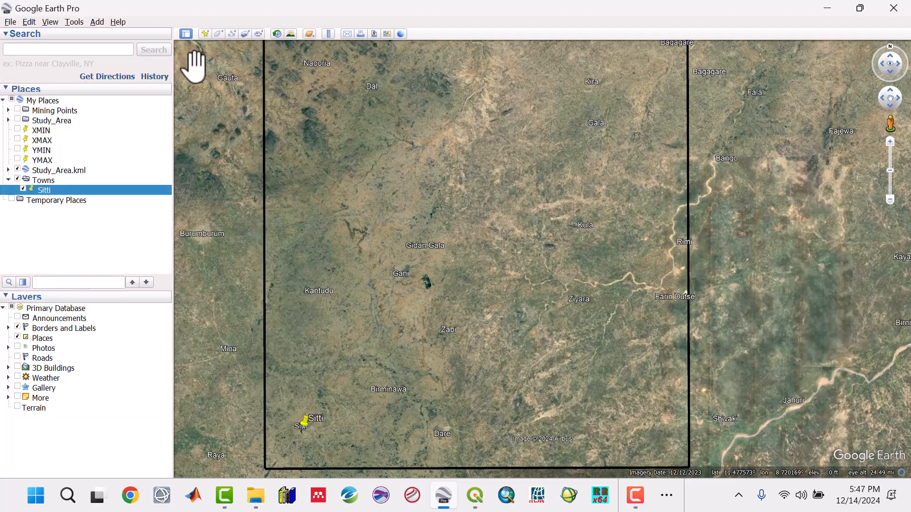
# Add a placemark named Rimi at the Rimi label on the study area's eastern boundary
pyautogui.click(208, 36)
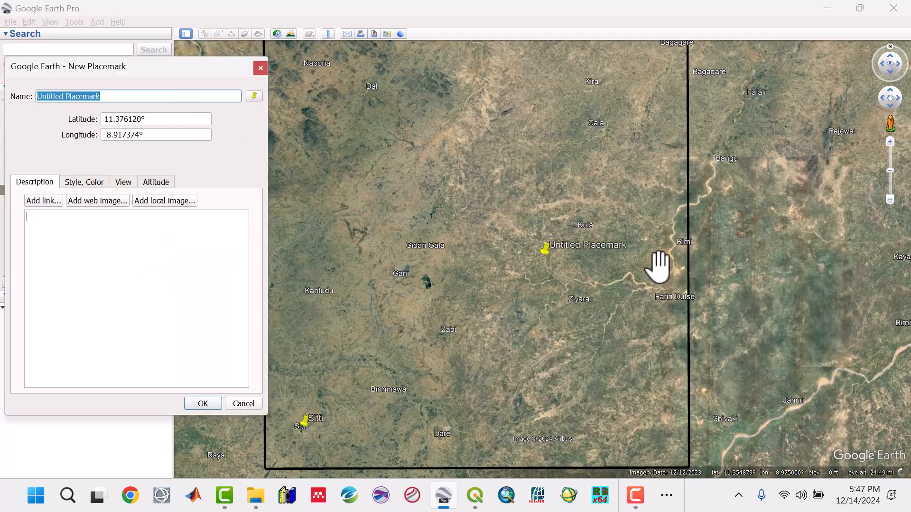
pyautogui.write('Rimi')
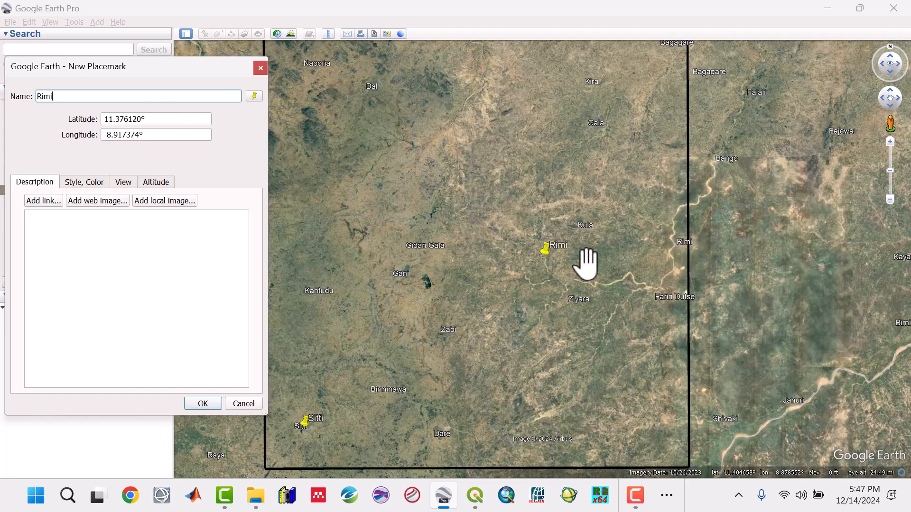
pyautogui.moveTo(544, 253); pyautogui.dragTo(672, 248)
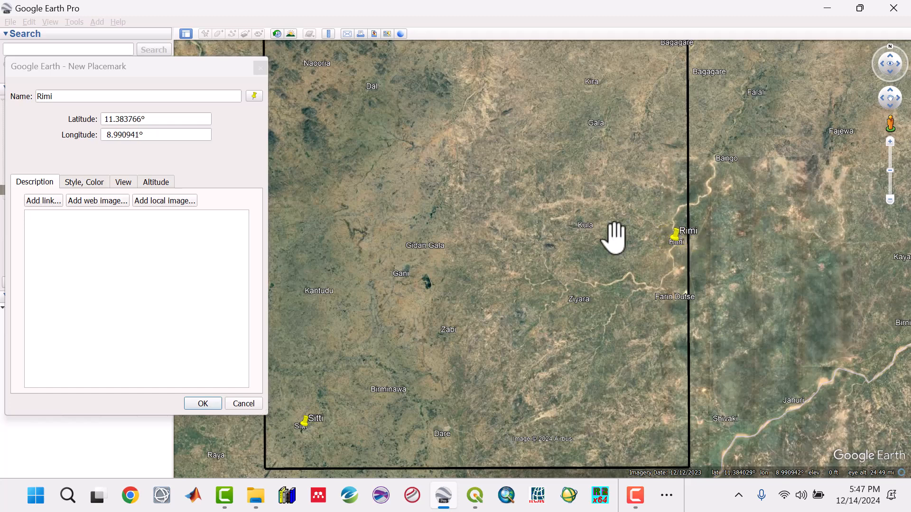
pyautogui.click(203, 404)
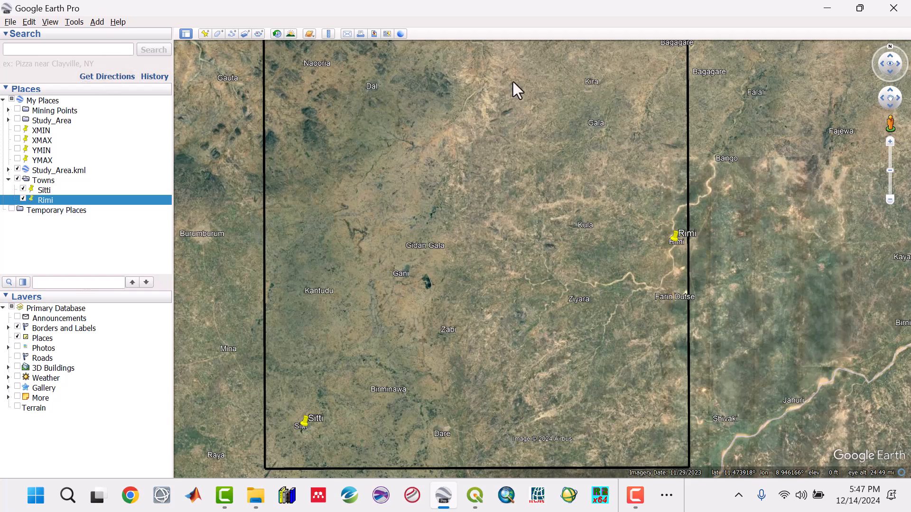
# Add a placemark named Kira at the Kira label in the northeast of the study area
pyautogui.click(205, 34)
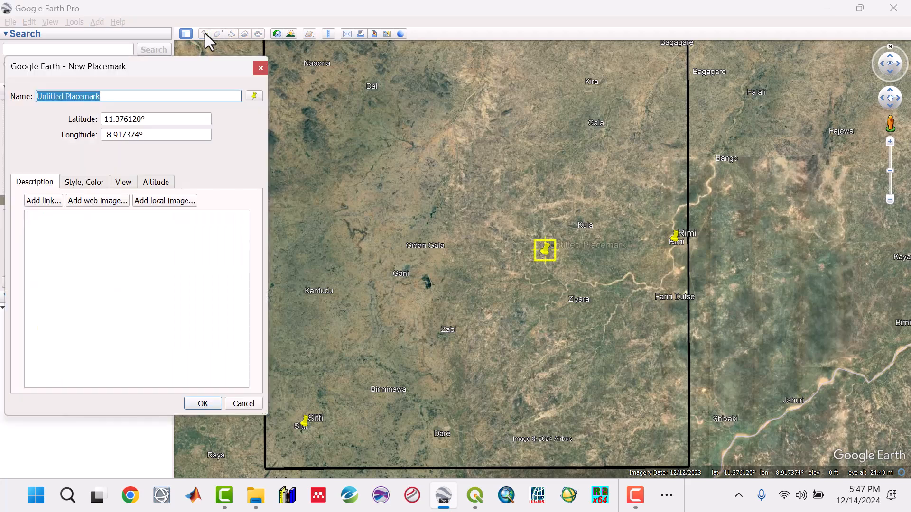
pyautogui.write('Kira')
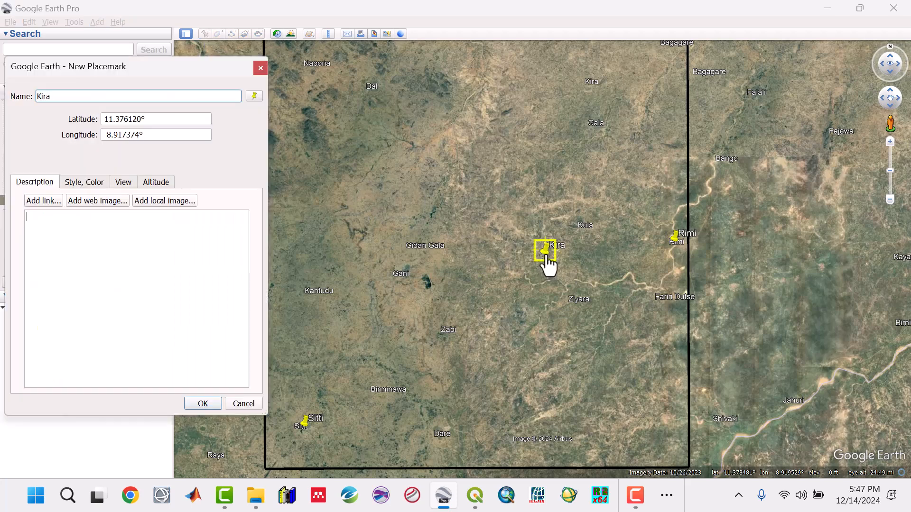
pyautogui.moveTo(546, 259); pyautogui.dragTo(585, 95)
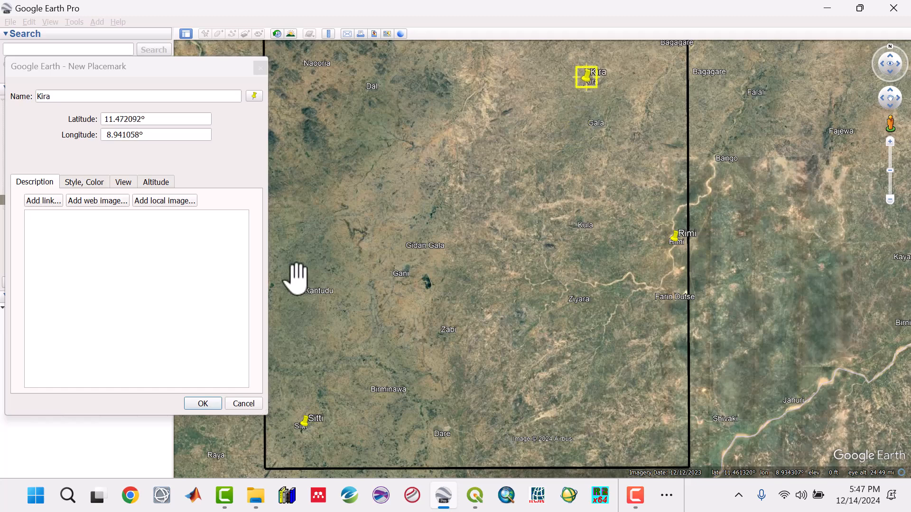
pyautogui.click(215, 404)
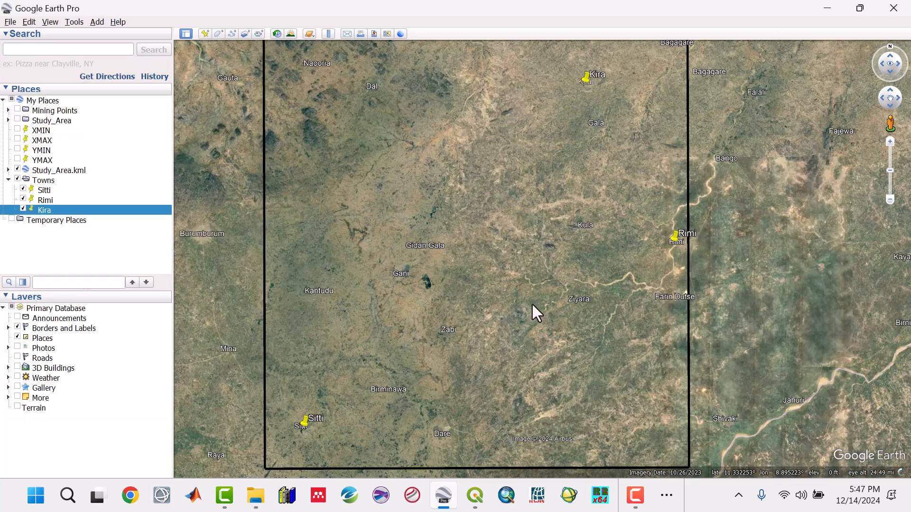
# Add a placemark named Kula at the Kula label, west of Rimi
pyautogui.click(205, 38)
pyautogui.write('Kula')
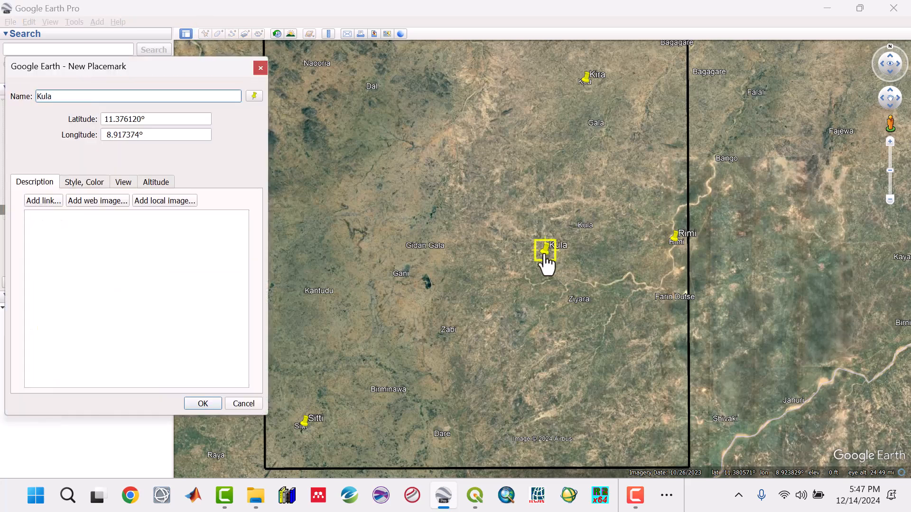
pyautogui.moveTo(544, 254); pyautogui.dragTo(579, 230)
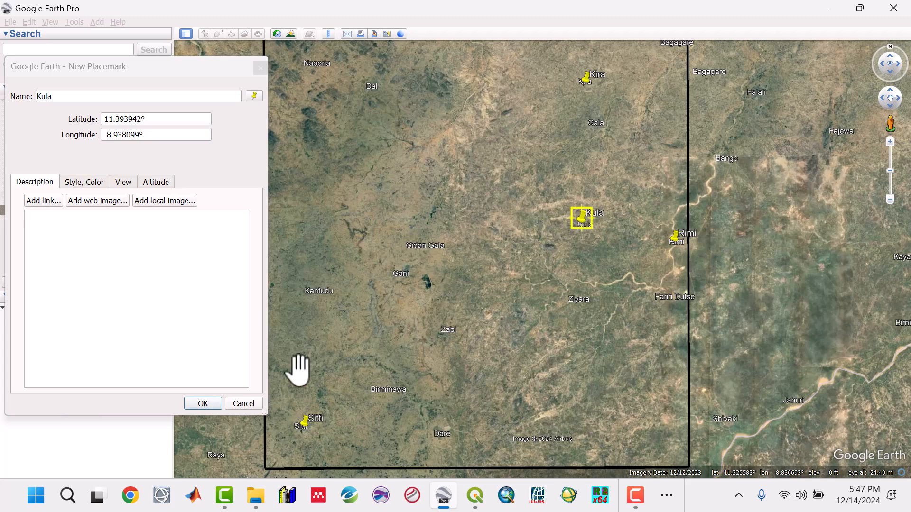
pyautogui.click(203, 404)
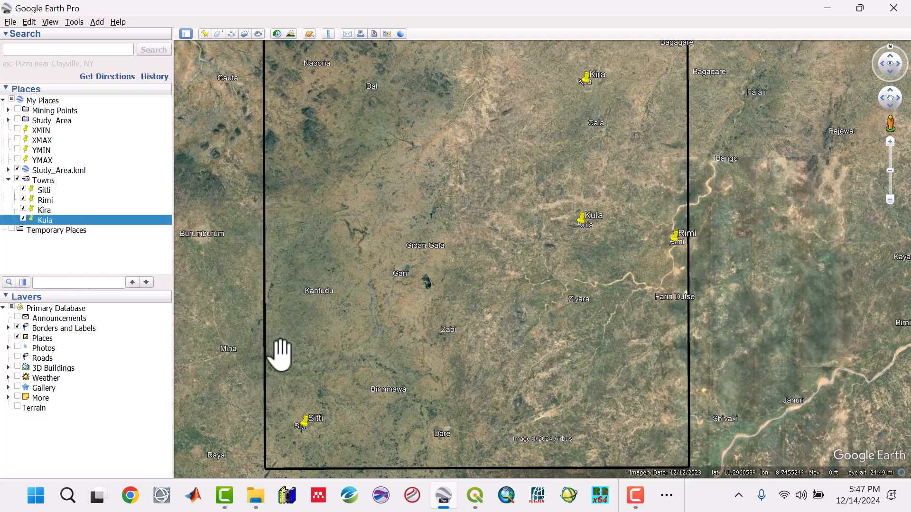
# Add a placemark named Kantudu at the Kantudu label in the western part of the study area
pyautogui.moveTo(372, 186); pyautogui.dragTo(379, 195)
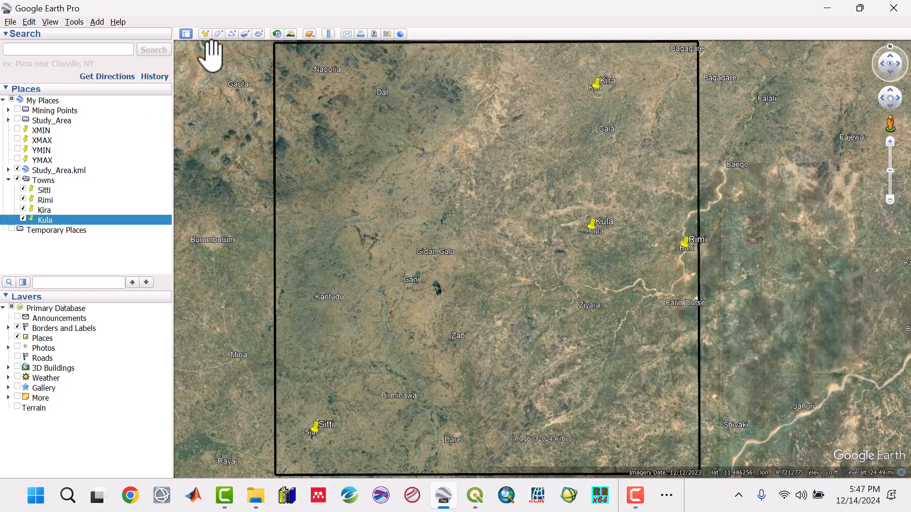
pyautogui.click(205, 34)
pyautogui.write('K')
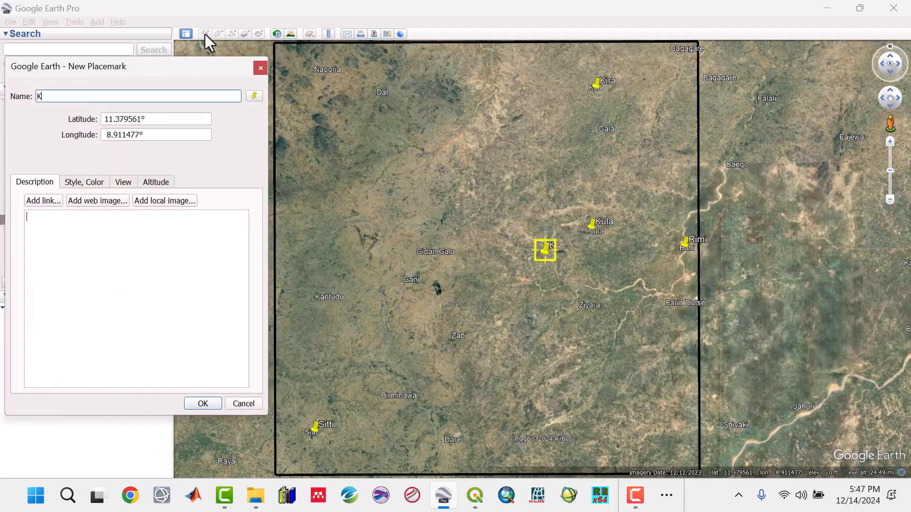
pyautogui.write('antudu')
pyautogui.moveTo(546, 251); pyautogui.dragTo(543, 243)
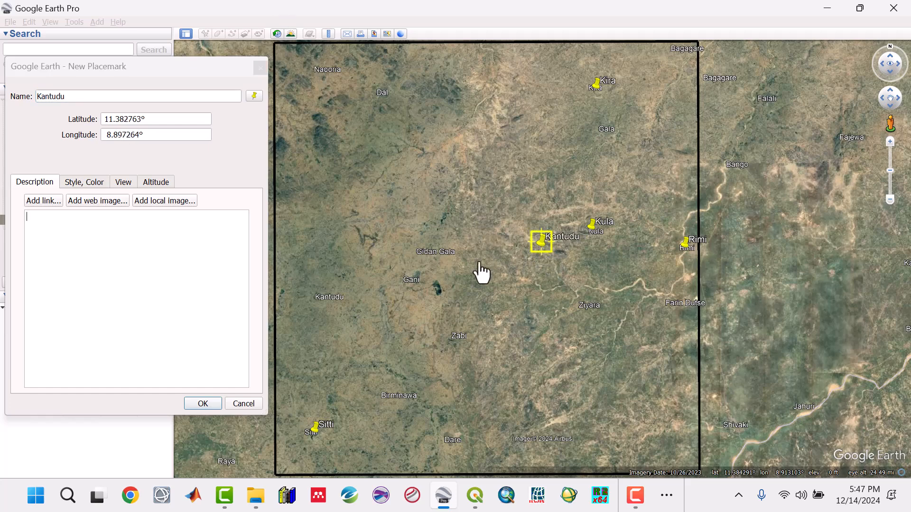
pyautogui.moveTo(481, 273); pyautogui.dragTo(319, 311)
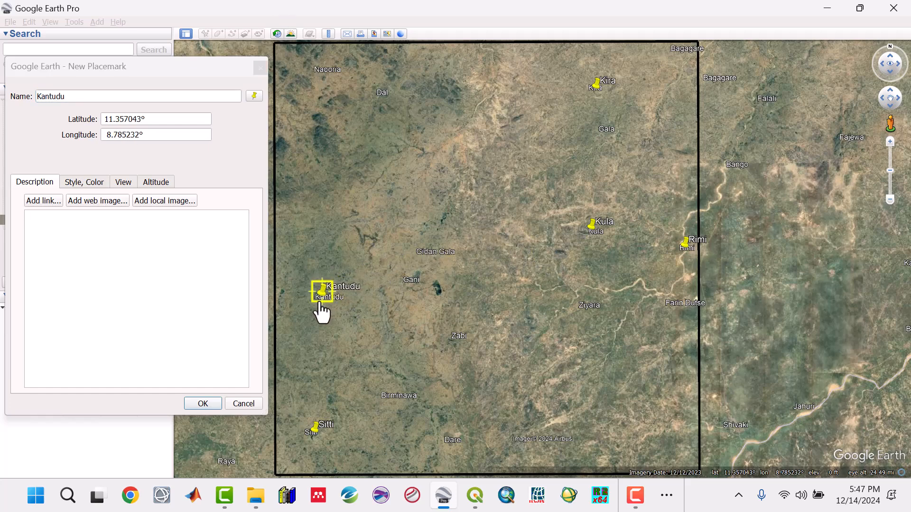
pyautogui.click(203, 404)
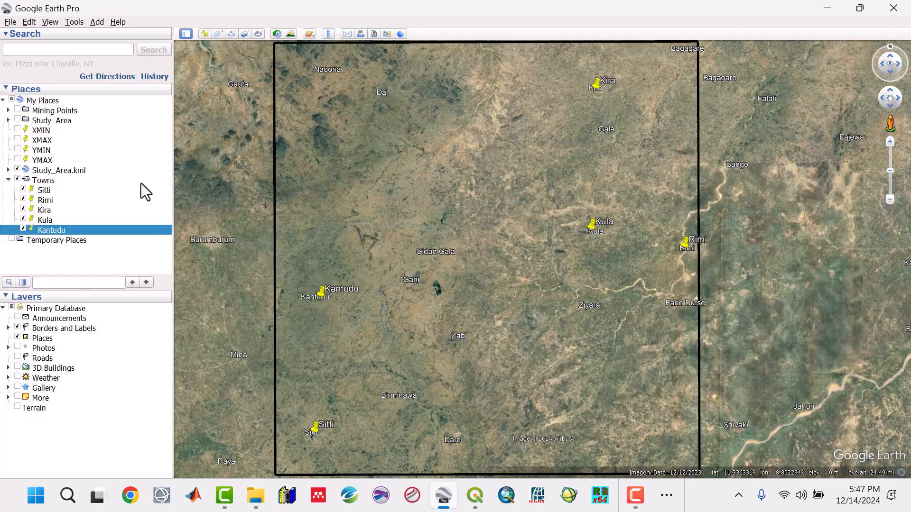
# Add a placemark named Zabi at the Zabi label, southeast of Gani in the study area
pyautogui.click(208, 35)
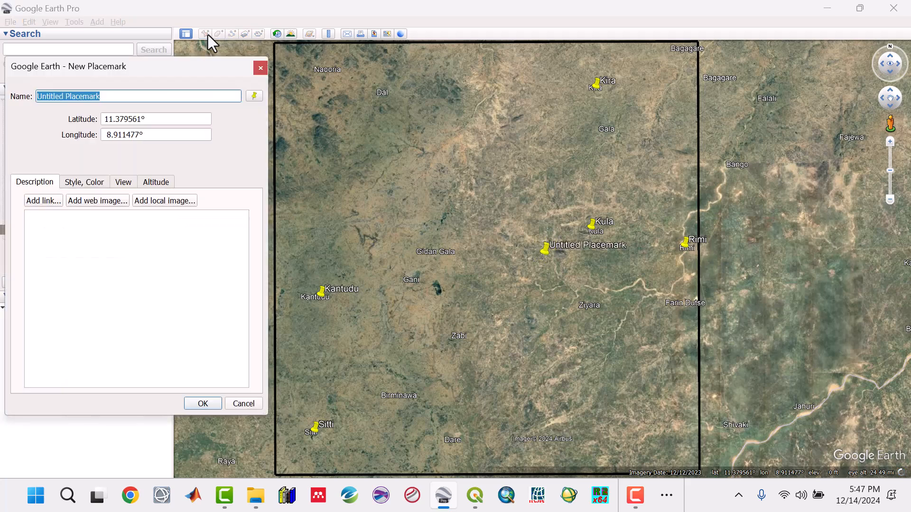
pyautogui.write('Zabi')
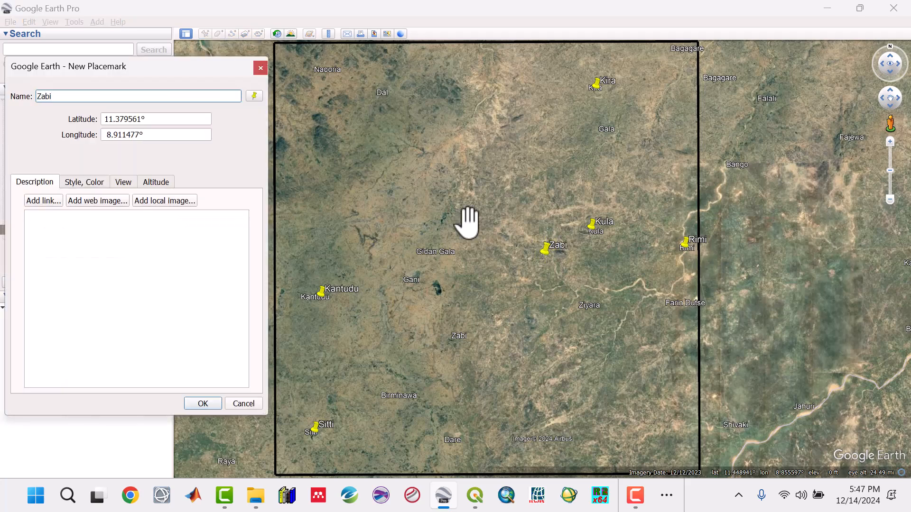
pyautogui.moveTo(551, 252); pyautogui.dragTo(457, 354)
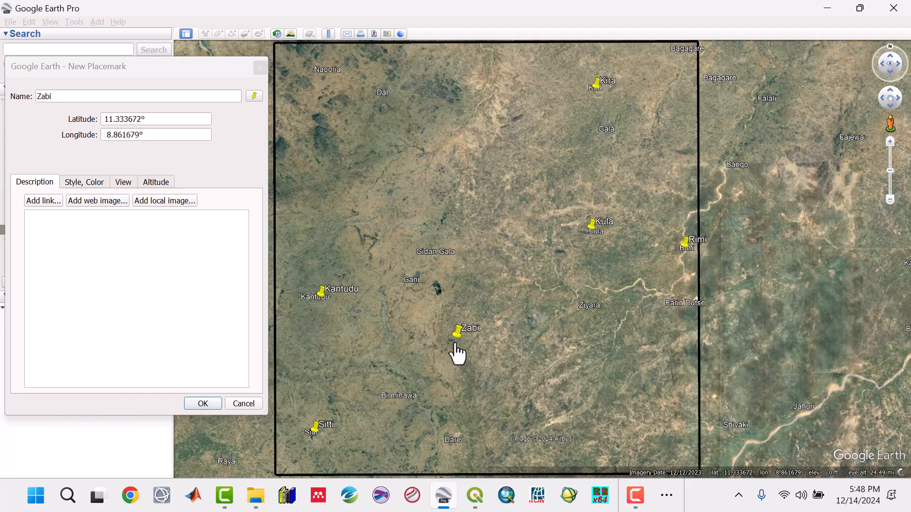
pyautogui.click(210, 404)
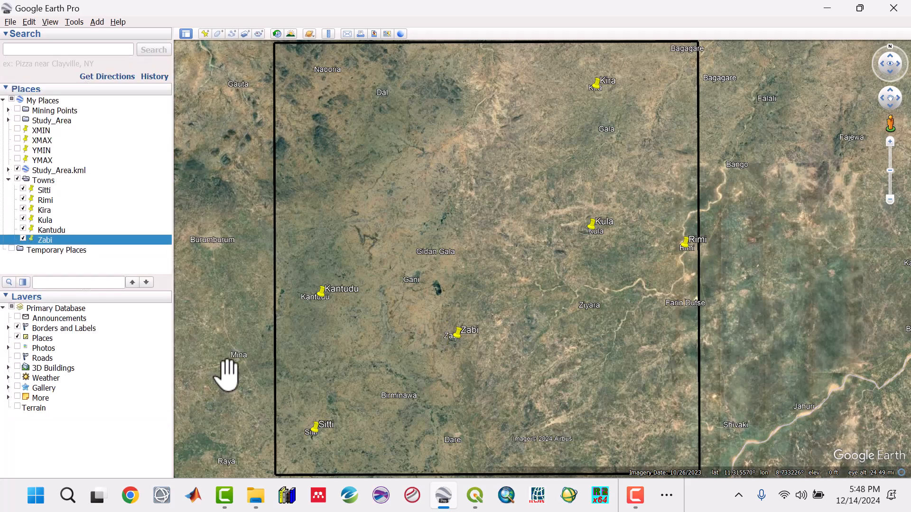
# Add a placemark named Naooria at the Naooria label in the northwest corner of the study area
pyautogui.moveTo(354, 122); pyautogui.dragTo(360, 140)
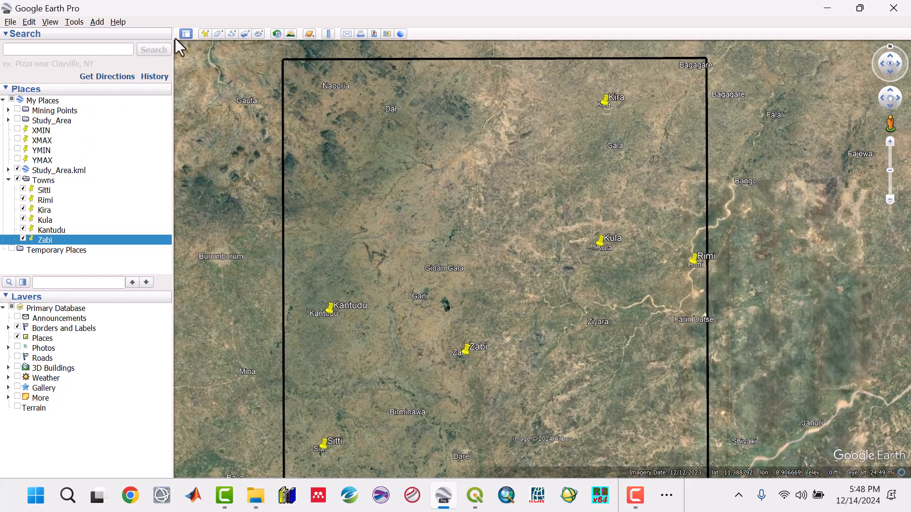
pyautogui.click(205, 34)
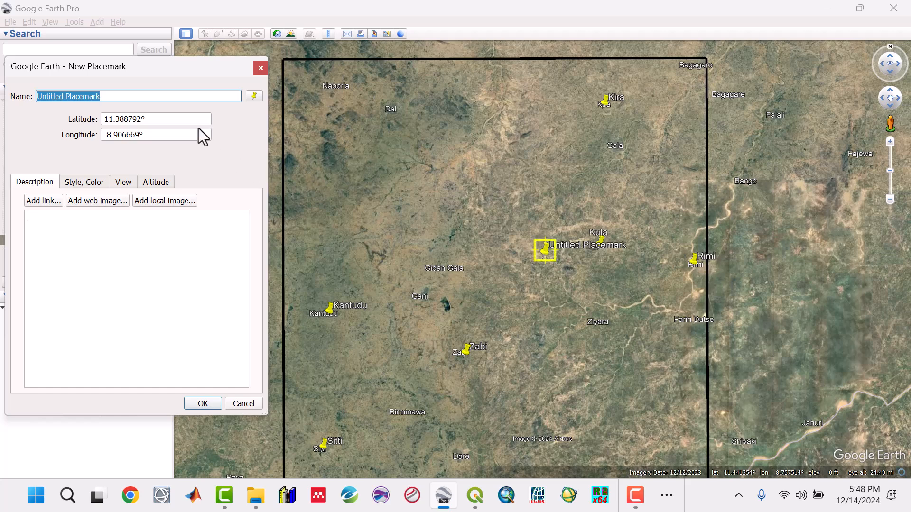
pyautogui.write('N')
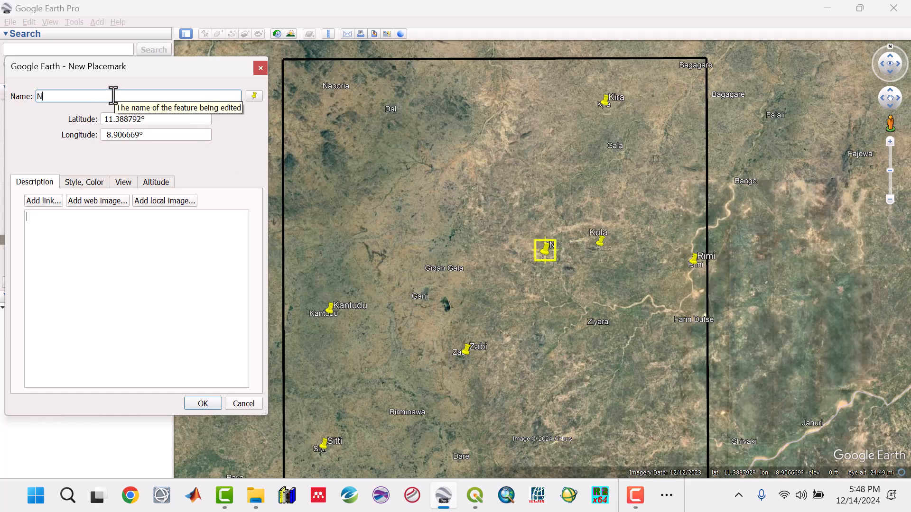
pyautogui.write('aooria')
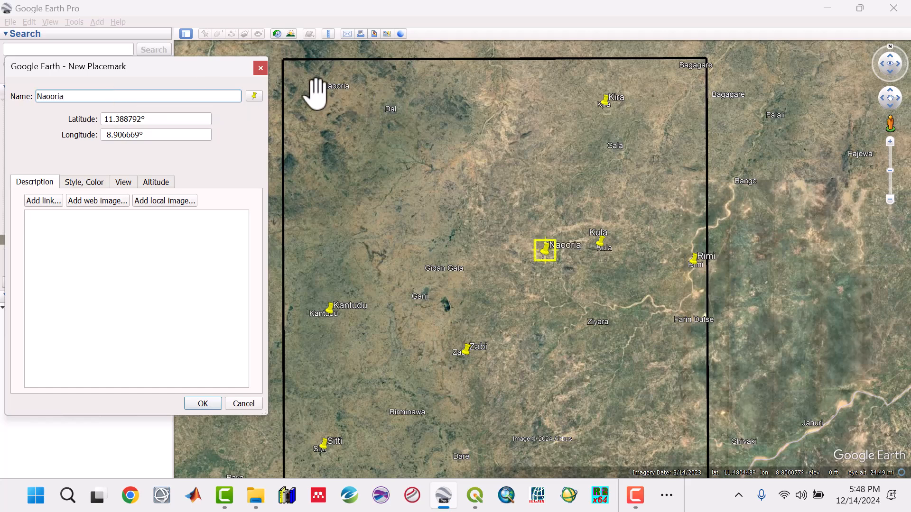
pyautogui.moveTo(542, 267); pyautogui.dragTo(326, 102)
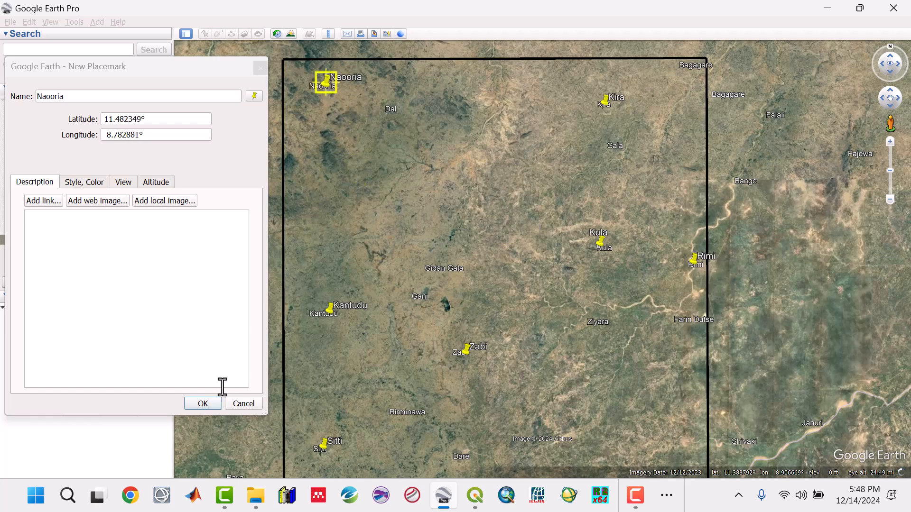
pyautogui.click(208, 403)
# Add a placemark named Gani at the Gani label, between Kantudu and the small lake
pyautogui.moveTo(523, 387); pyautogui.dragTo(547, 357)
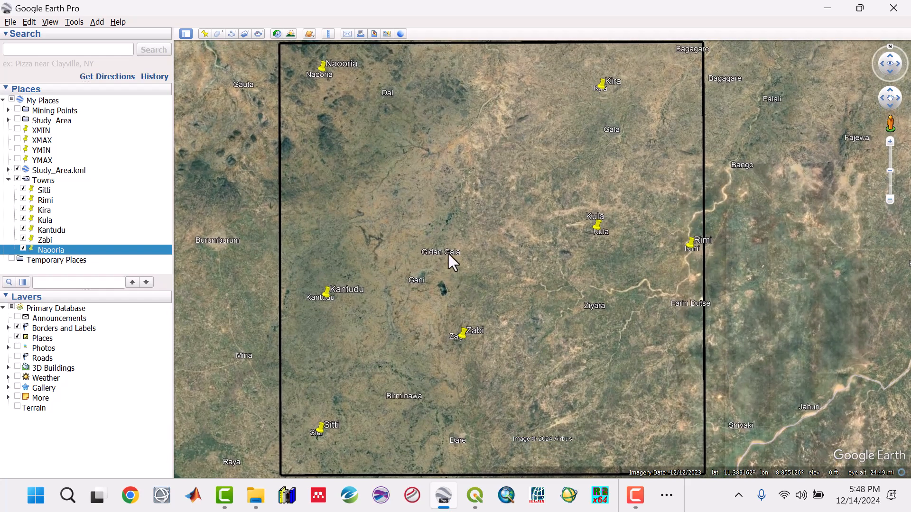
pyautogui.click(207, 36)
pyautogui.write('Gani')
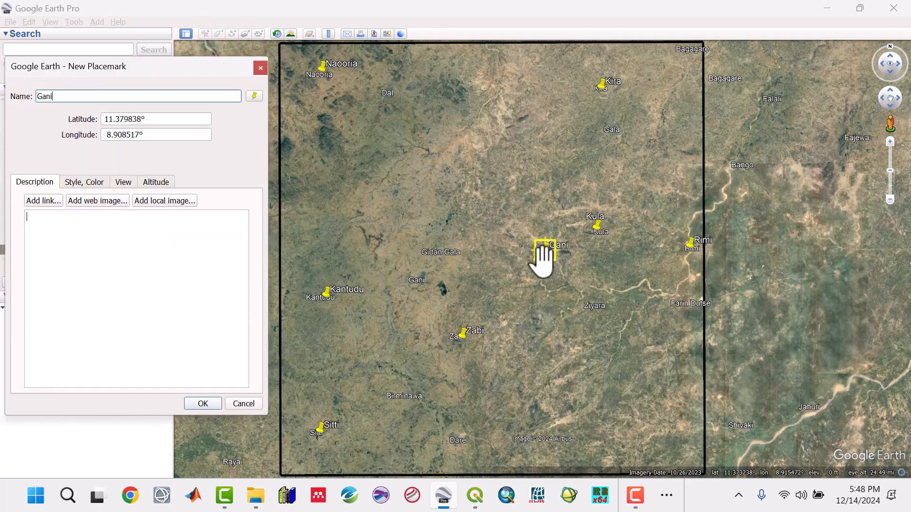
pyautogui.moveTo(545, 261); pyautogui.dragTo(409, 291)
pyautogui.click(203, 404)
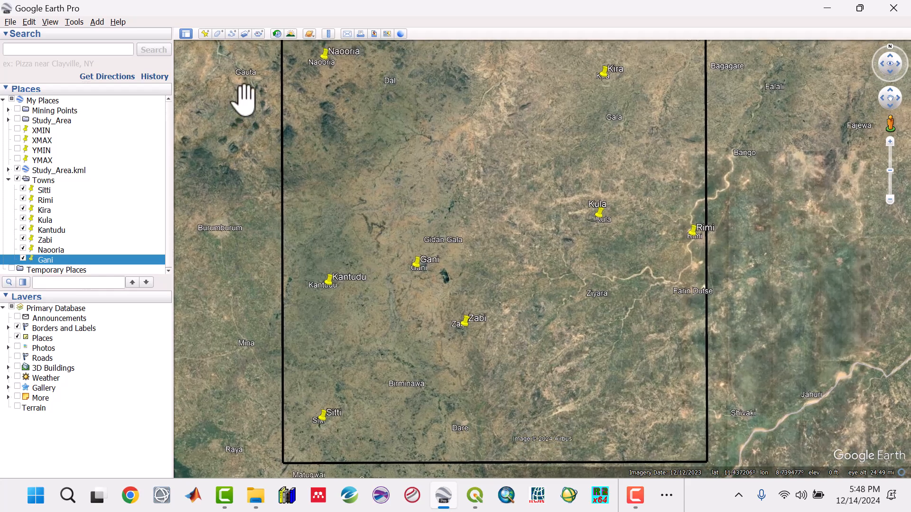
# Add a placemark named Dare at the Dare label near the study area's southern boundary
pyautogui.click(205, 34)
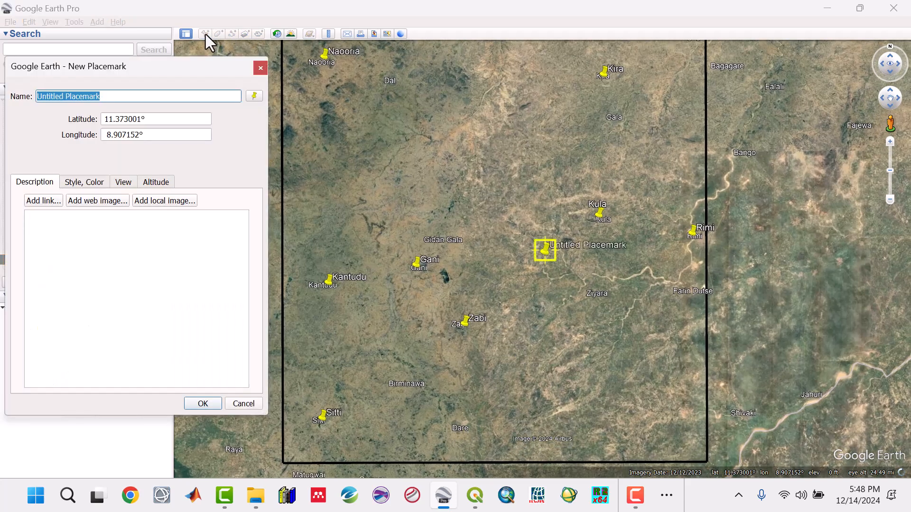
pyautogui.write('Dare')
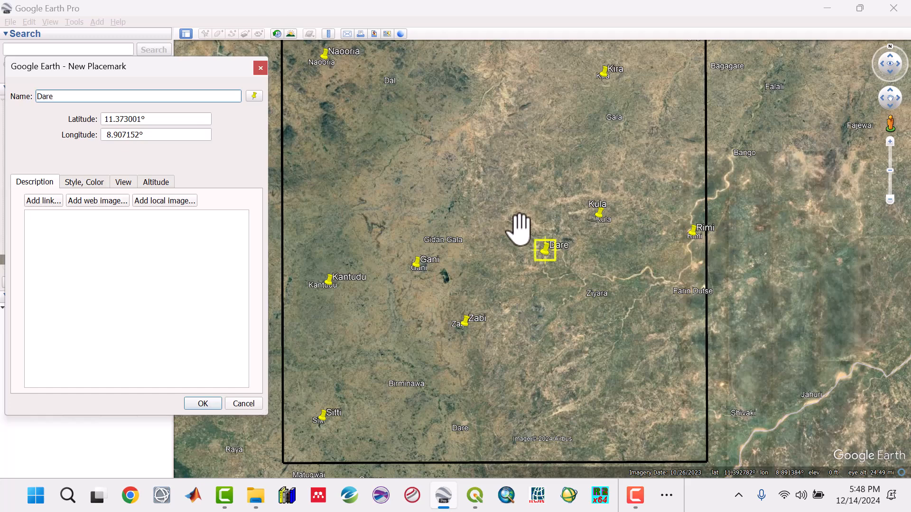
pyautogui.moveTo(545, 250); pyautogui.dragTo(455, 439)
pyautogui.click(202, 403)
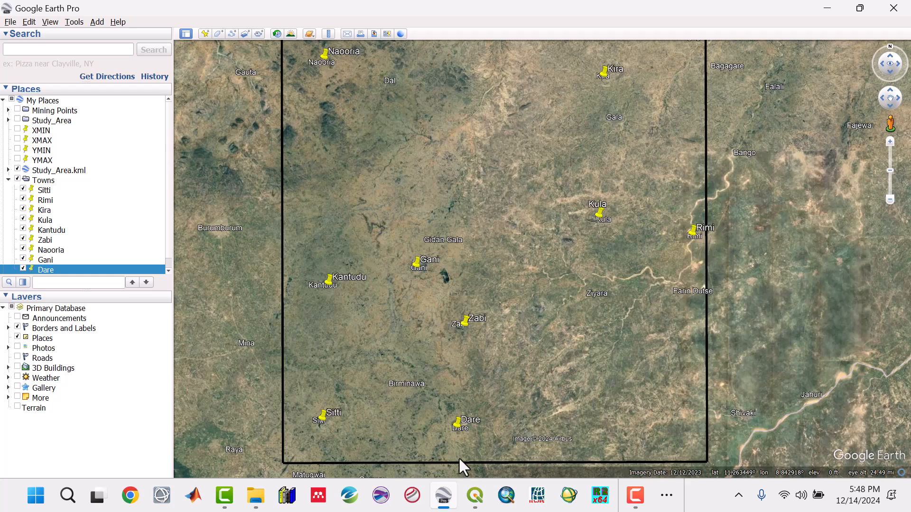
# Save the Towns folder as a KMZ file named Towns in the RC1 > Google Earth folder
pyautogui.moveTo(517, 159)
pyautogui.mouseDown()
pyautogui.moveTo(524, 166)
pyautogui.moveTo(519, 147)
pyautogui.moveTo(506, 148)
pyautogui.mouseUp()
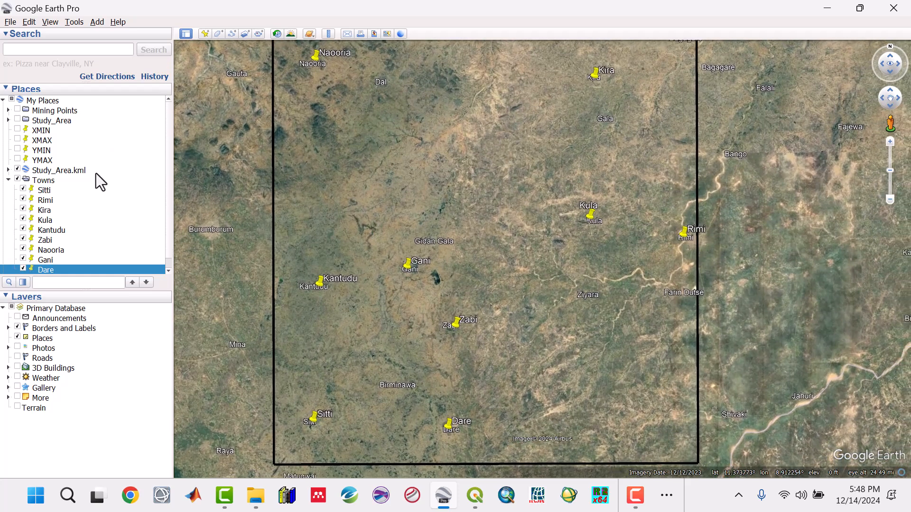
pyautogui.click(46, 182)
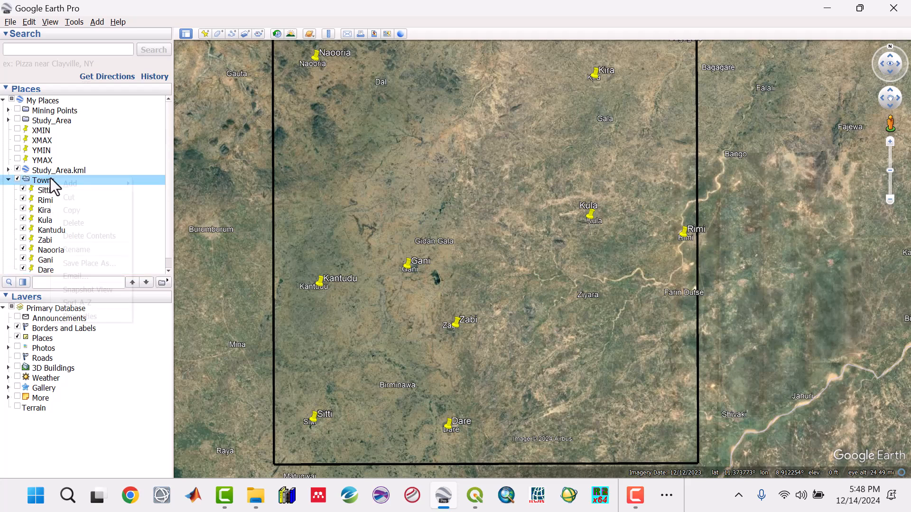
pyautogui.rightClick(50, 179)
pyautogui.click(69, 264)
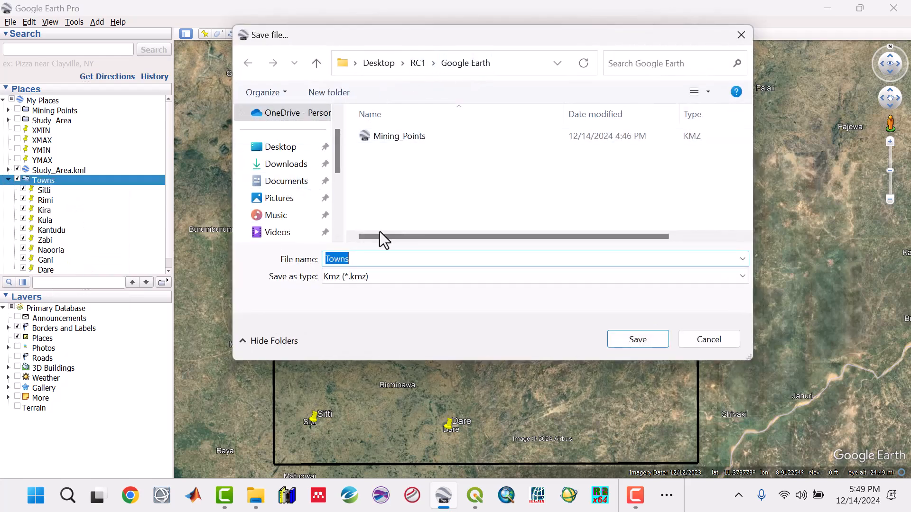
pyautogui.click(358, 260)
pyautogui.click(649, 341)
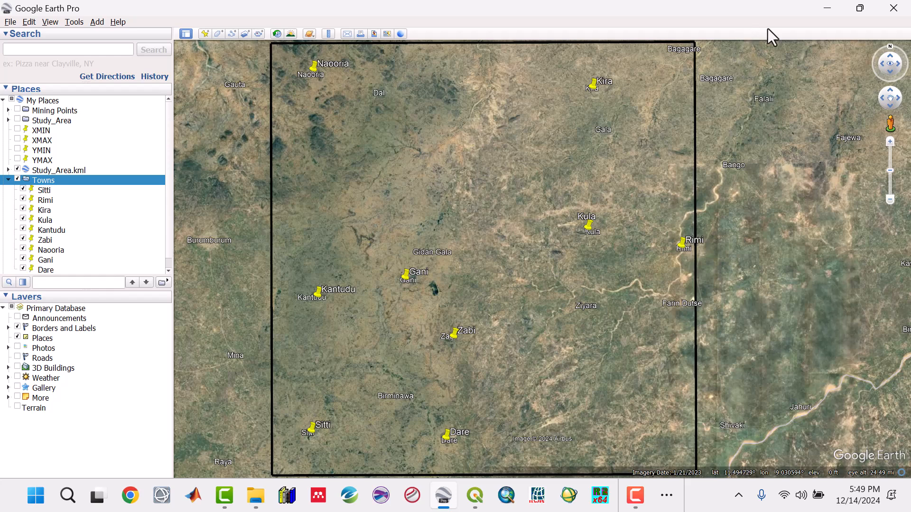
# Switch to QGIS and add Towns.kmz from the Google Earth folder to the Study_Area project as a vector layer
pyautogui.click(827, 8)
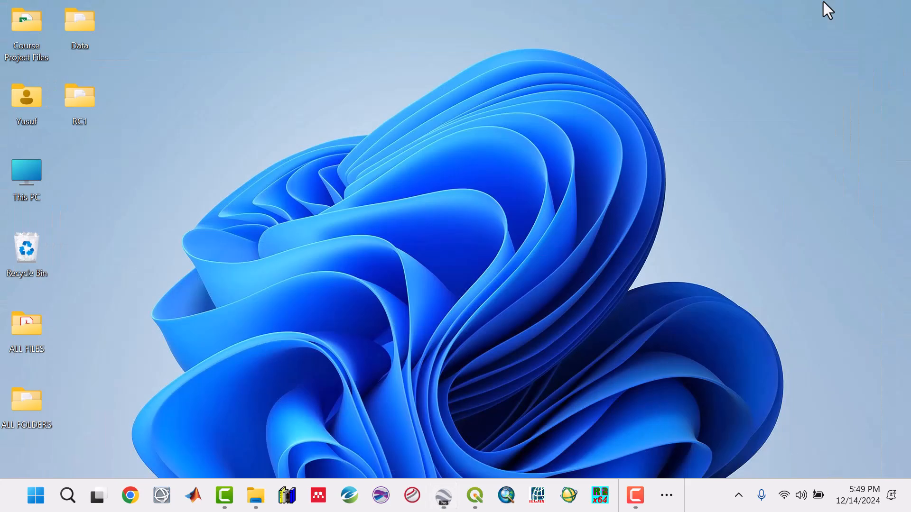
pyautogui.click(475, 496)
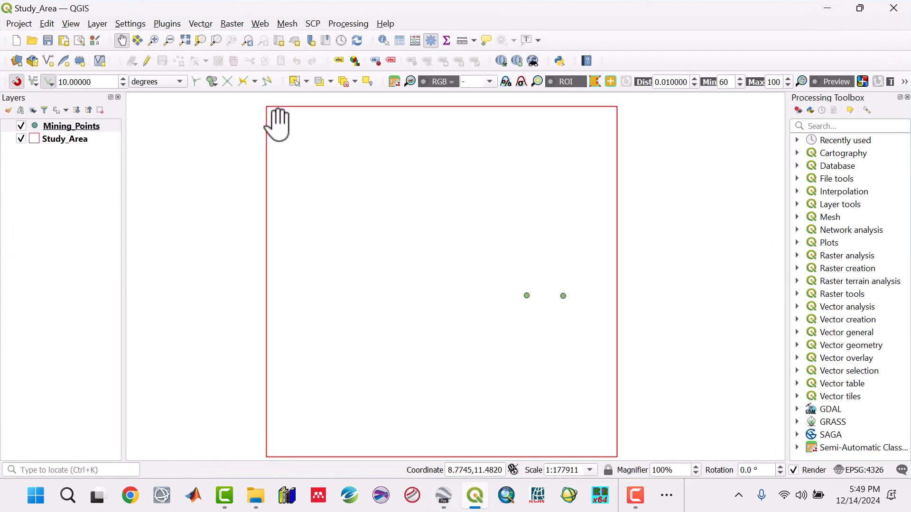
pyautogui.click(96, 24)
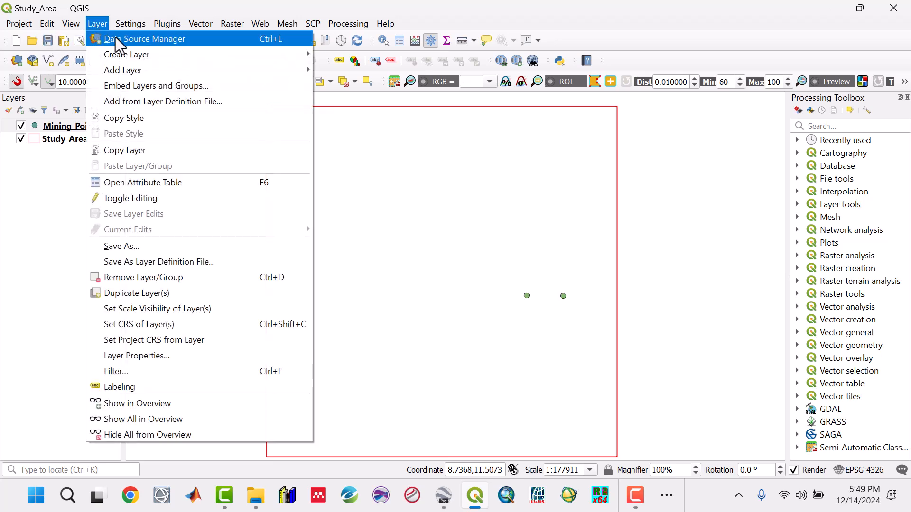
pyautogui.click(116, 38)
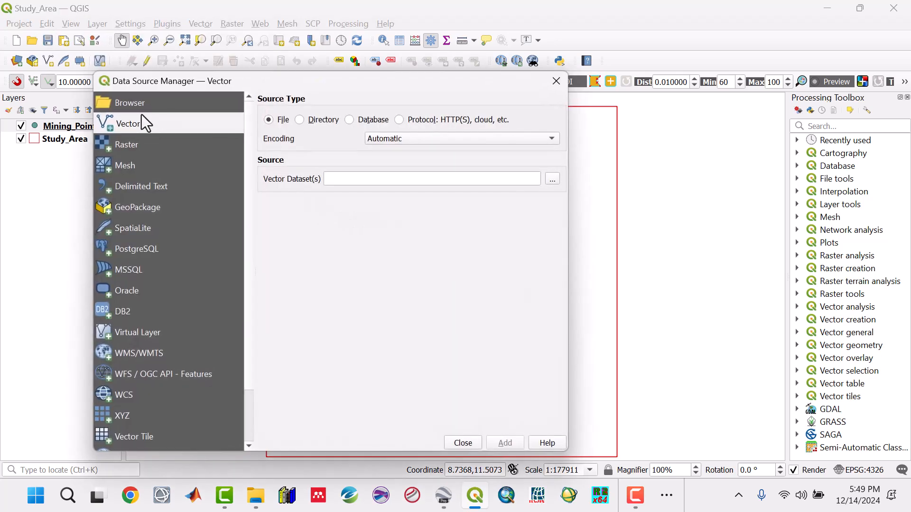
pyautogui.click(551, 179)
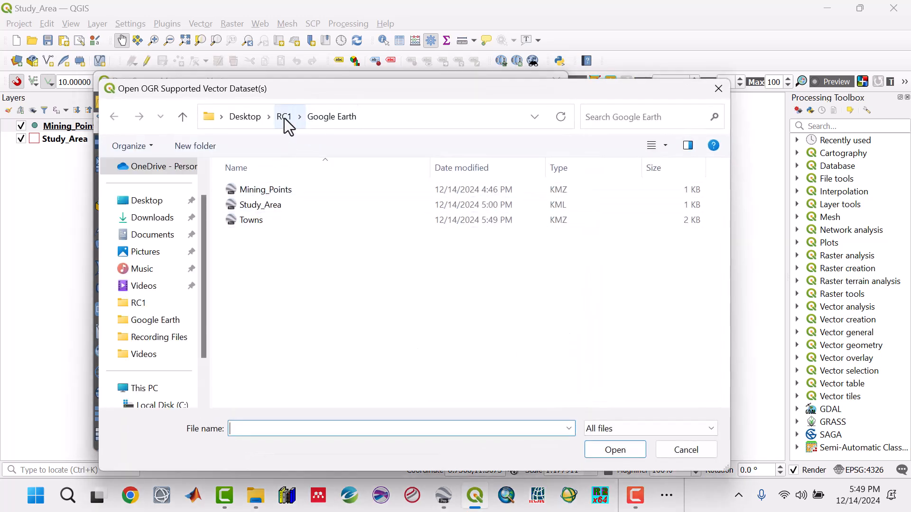
pyautogui.click(246, 219)
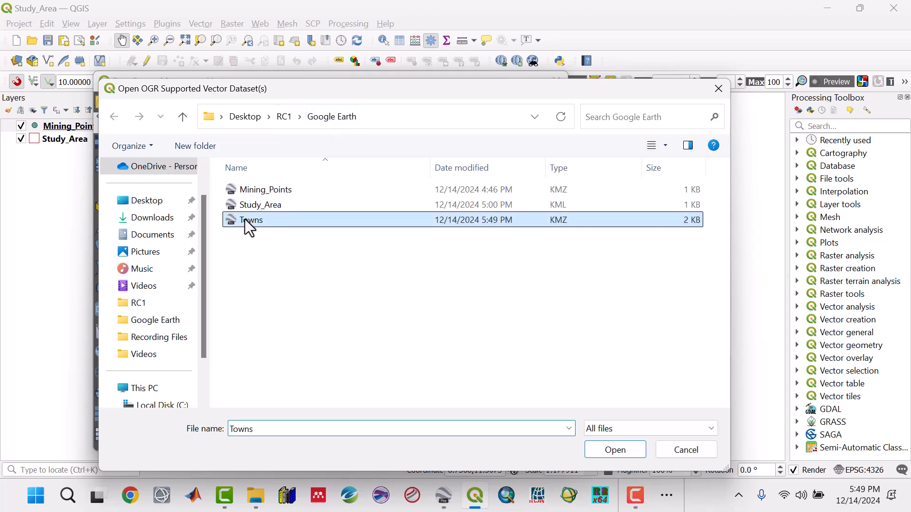
pyautogui.click(594, 451)
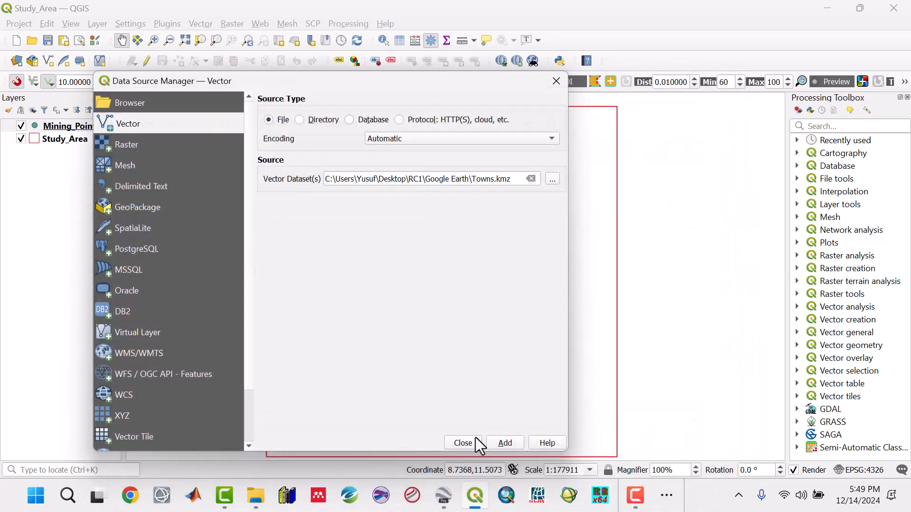
pyautogui.click(504, 447)
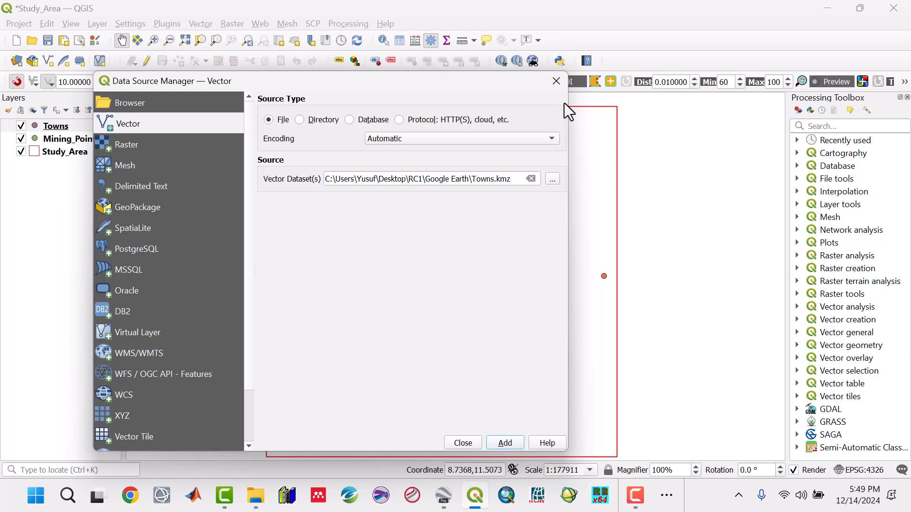
pyautogui.click(558, 79)
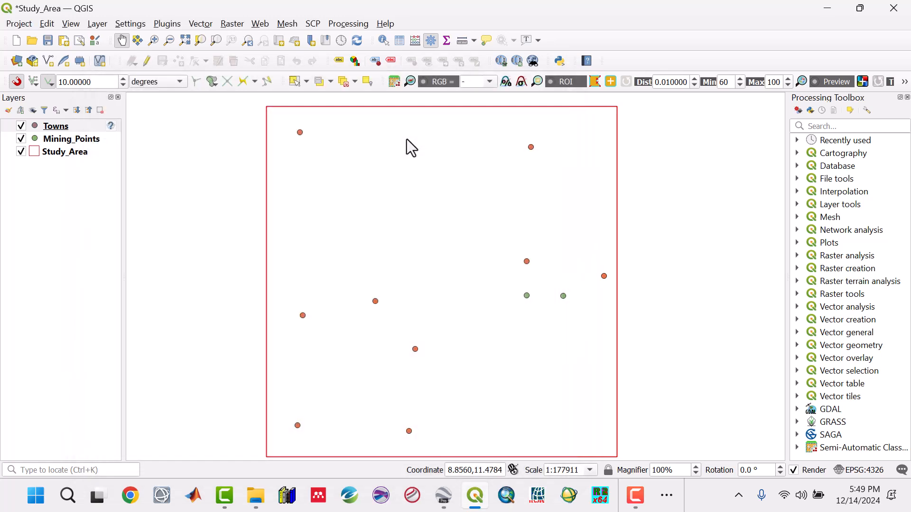
# Assign the WGS 84 (EPSG:4326) coordinate reference system to the Towns layer
pyautogui.click(110, 126)
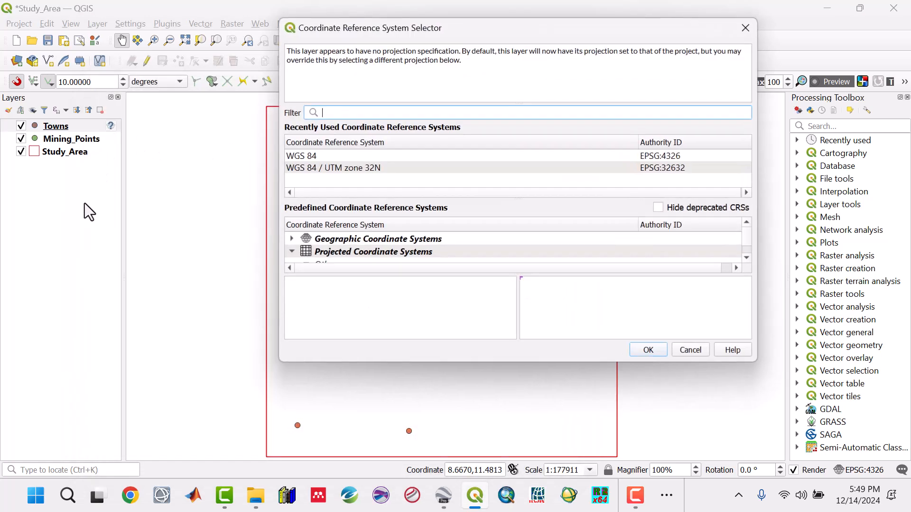
pyautogui.click(309, 155)
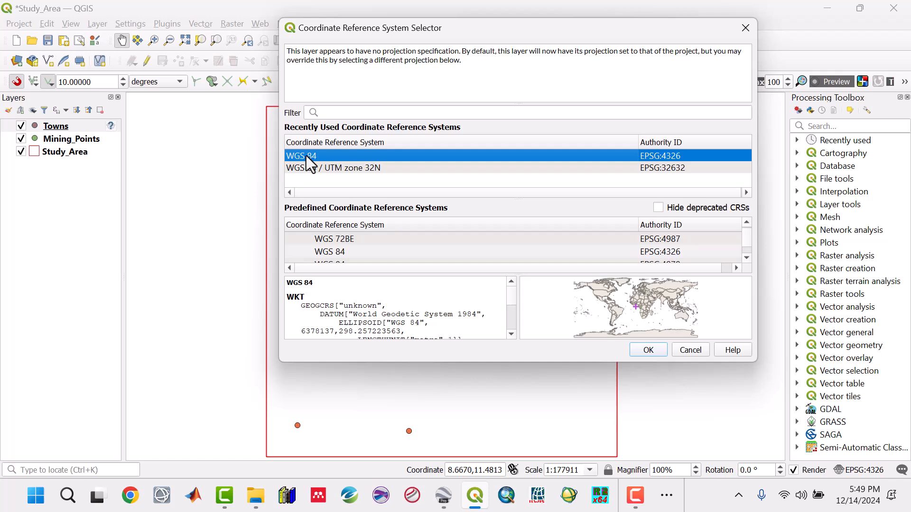
pyautogui.click(648, 350)
pyautogui.moveTo(520, 359); pyautogui.dragTo(525, 356)
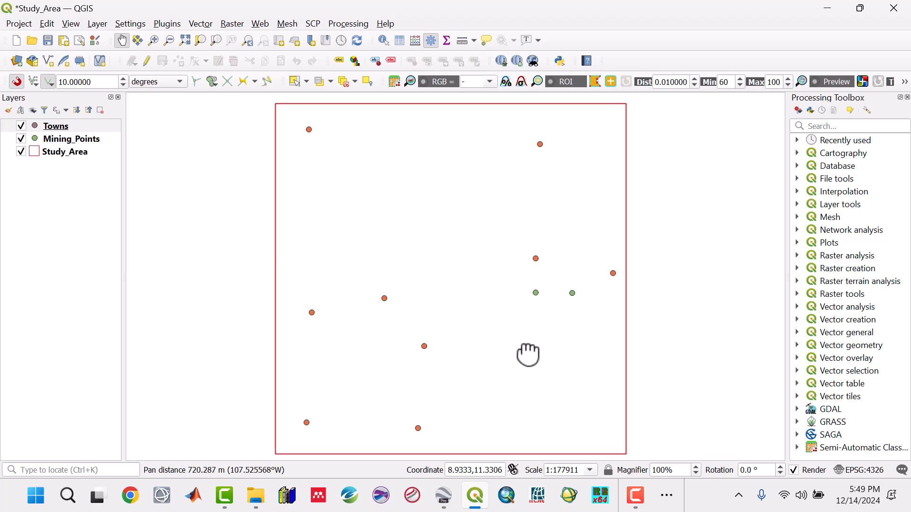
# Start exporting all features of the Towns layer in ESRI Shapefile format
pyautogui.click(57, 127)
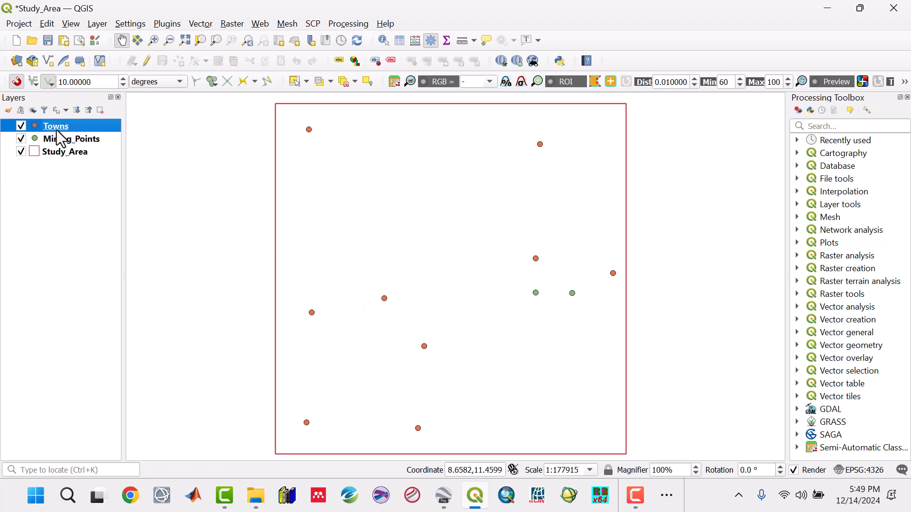
pyautogui.rightClick(57, 131)
pyautogui.moveTo(106, 374)
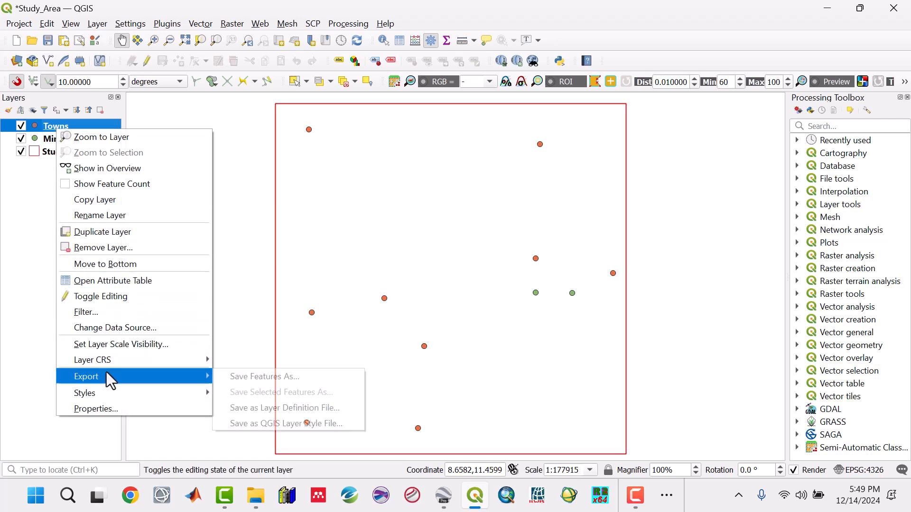
pyautogui.click(269, 376)
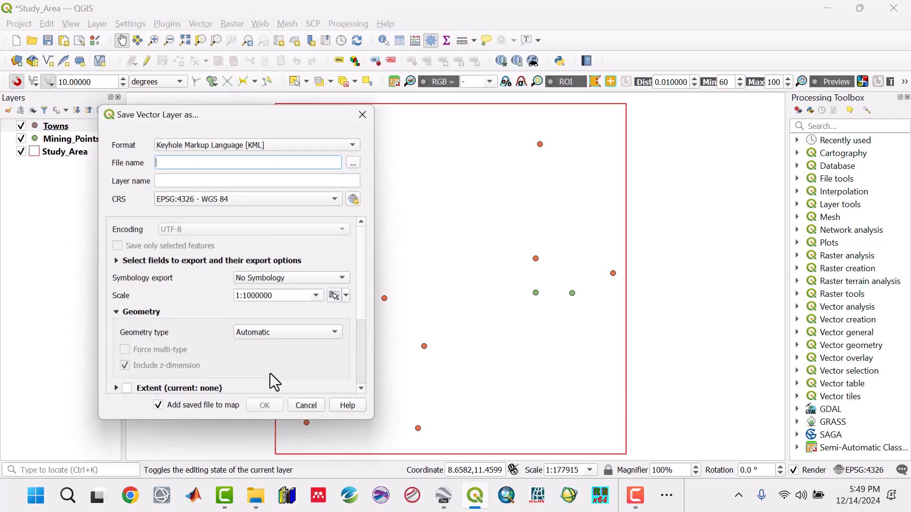
pyautogui.click(258, 143)
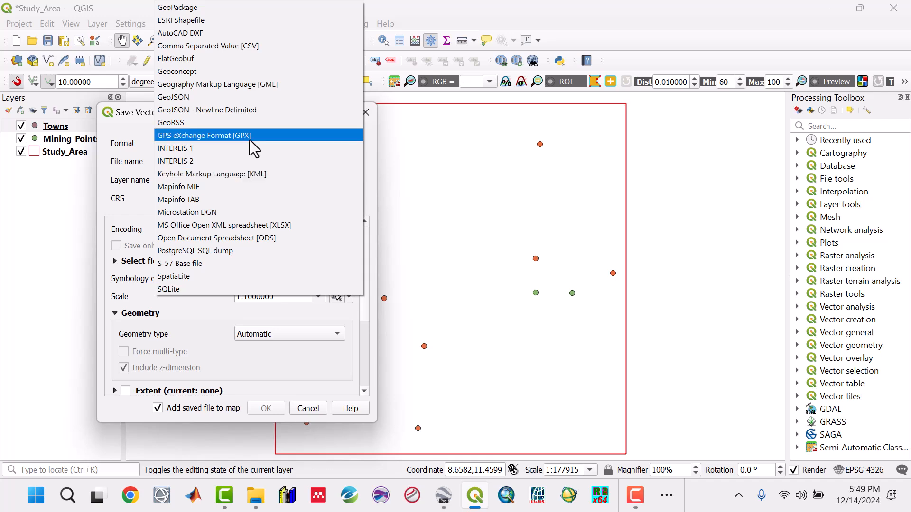
pyautogui.click(202, 21)
# Export the layer as Towns.shp into the RC1 > Shapefiles folder, keeping EPSG:4326 - WGS 84 and adding the saved file to the map
pyautogui.click(356, 162)
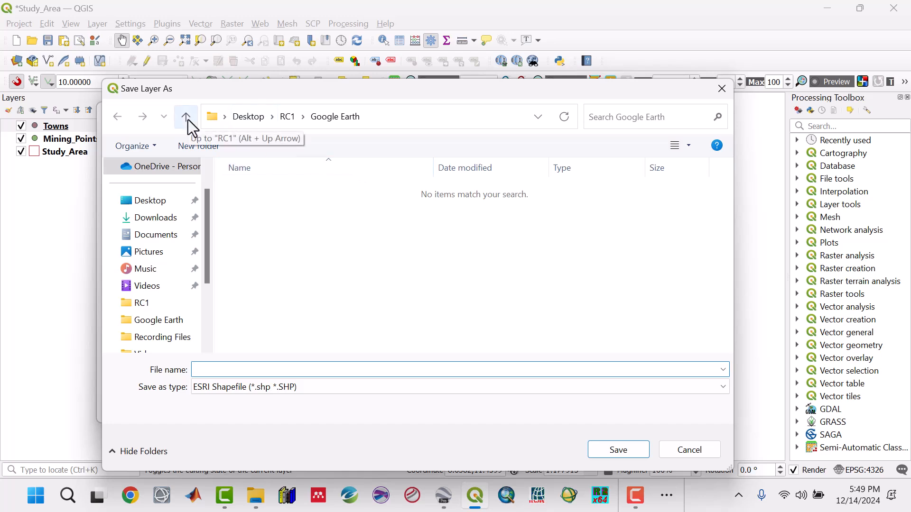
pyautogui.click(187, 120)
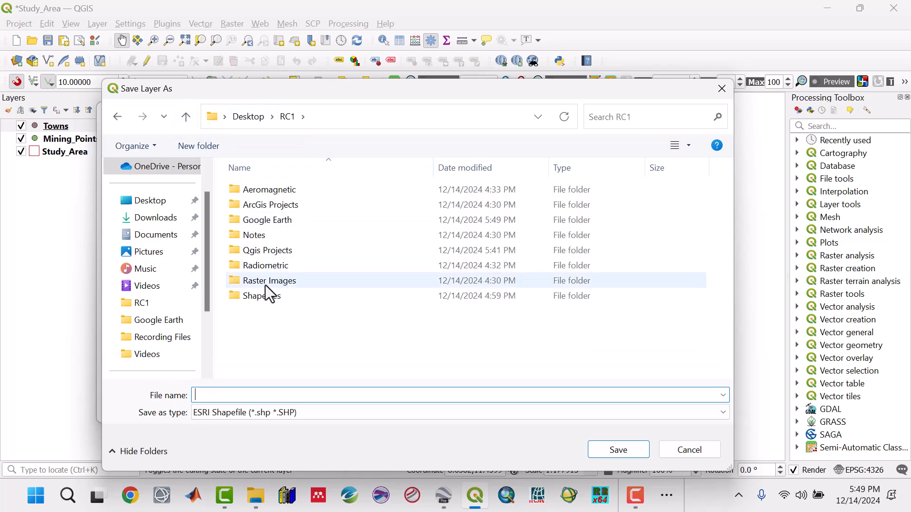
pyautogui.click(264, 297)
pyautogui.doubleClick(265, 298)
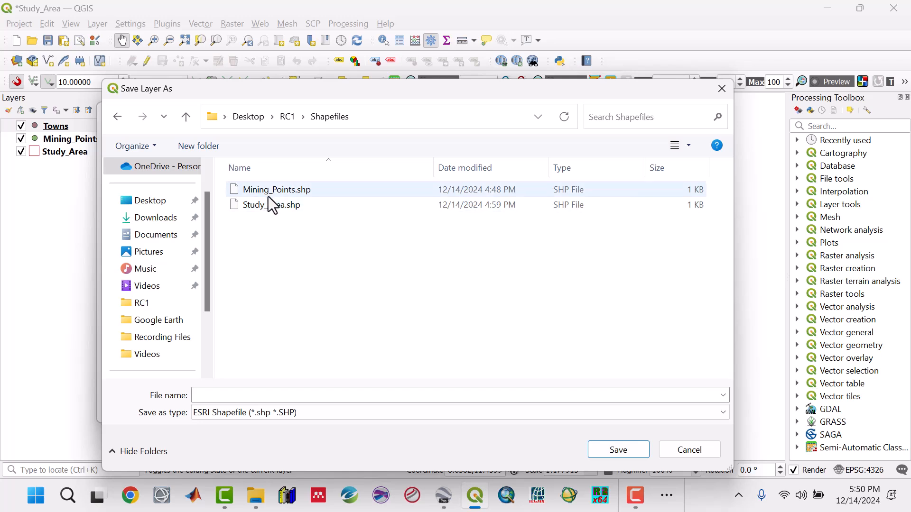
pyautogui.click(256, 396)
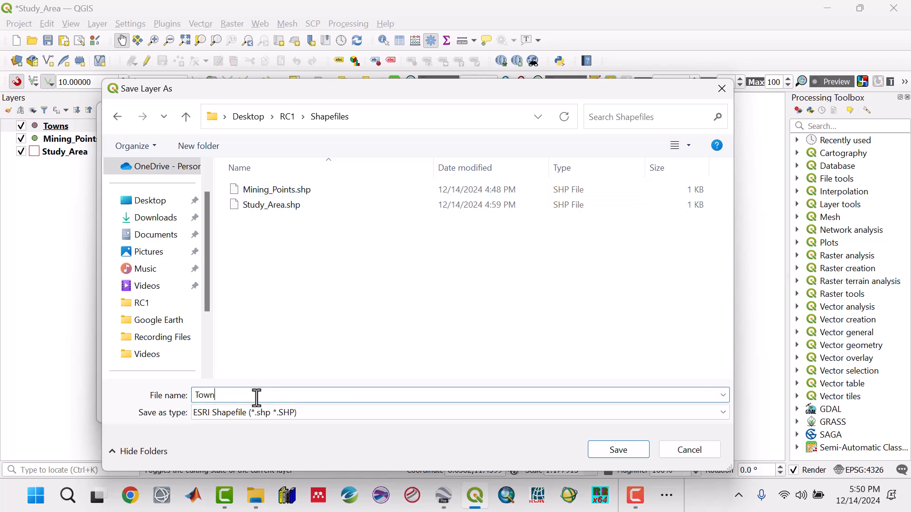
pyautogui.click(605, 451)
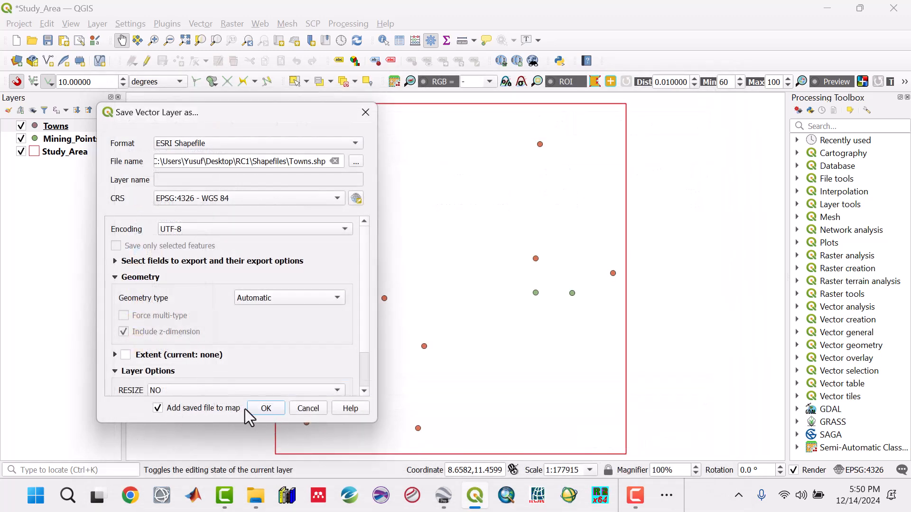
pyautogui.click(264, 408)
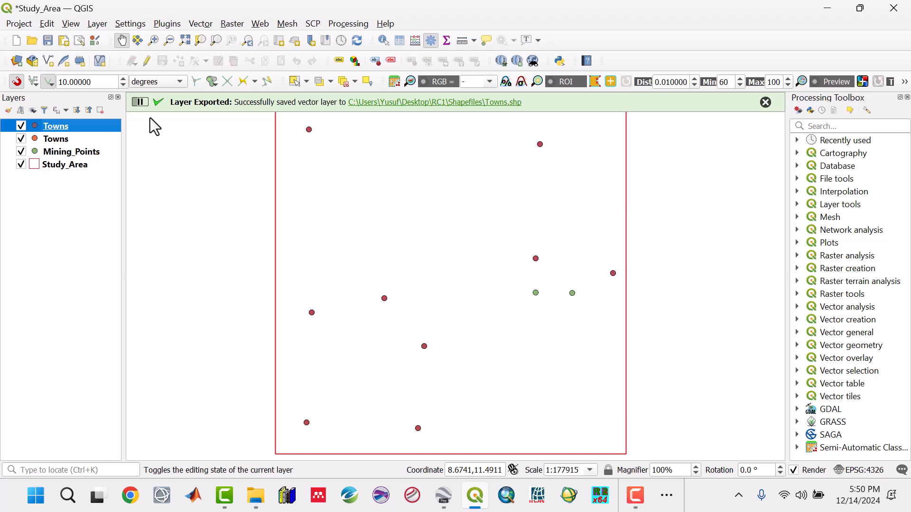
# Remove the original KMZ-based Towns layer from the project, keeping the exported shapefile layer
pyautogui.click(58, 142)
pyautogui.rightClick(57, 140)
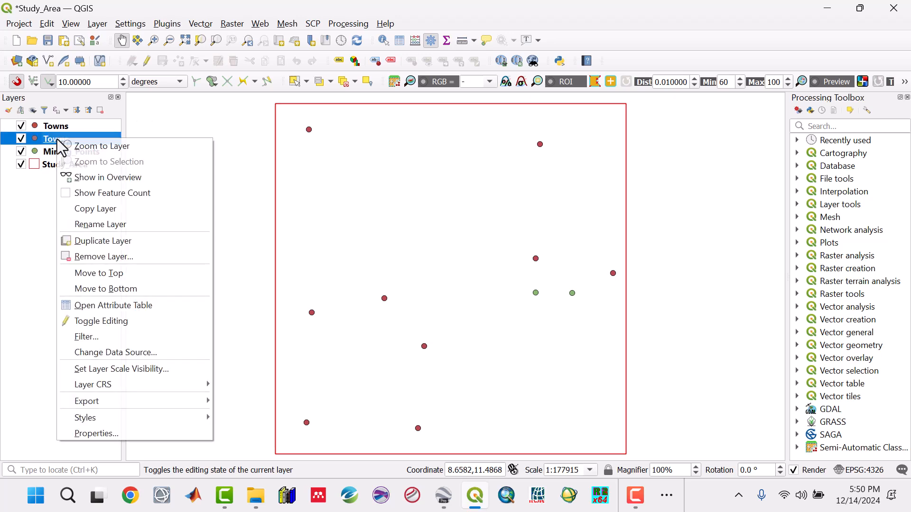
pyautogui.click(104, 260)
pyautogui.click(441, 265)
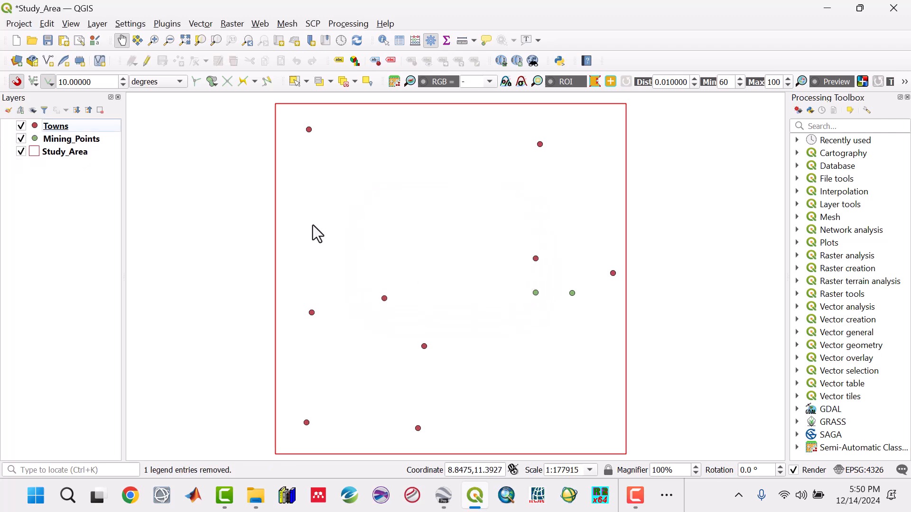
# Assign the WGS 84 (EPSG:4326) coordinate reference system to the Towns shapefile layer and save the project
pyautogui.rightClick(51, 126)
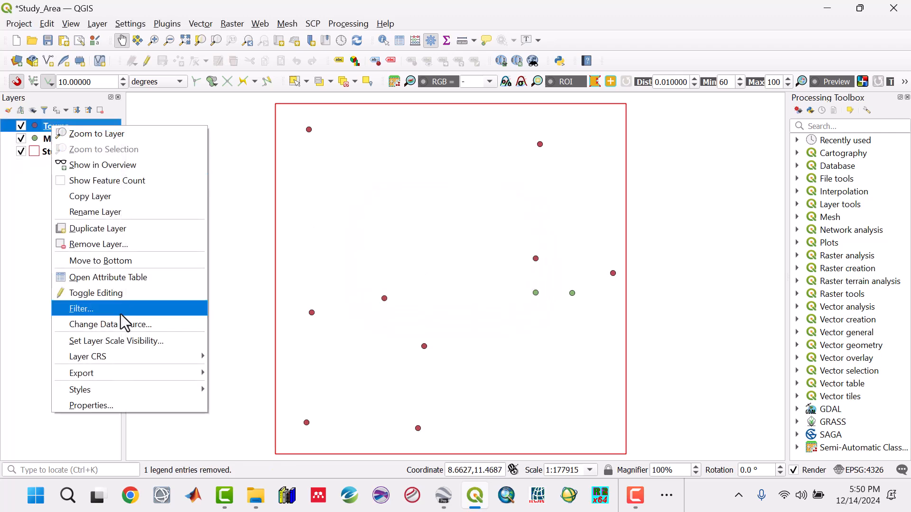
pyautogui.moveTo(123, 357)
pyautogui.click(248, 420)
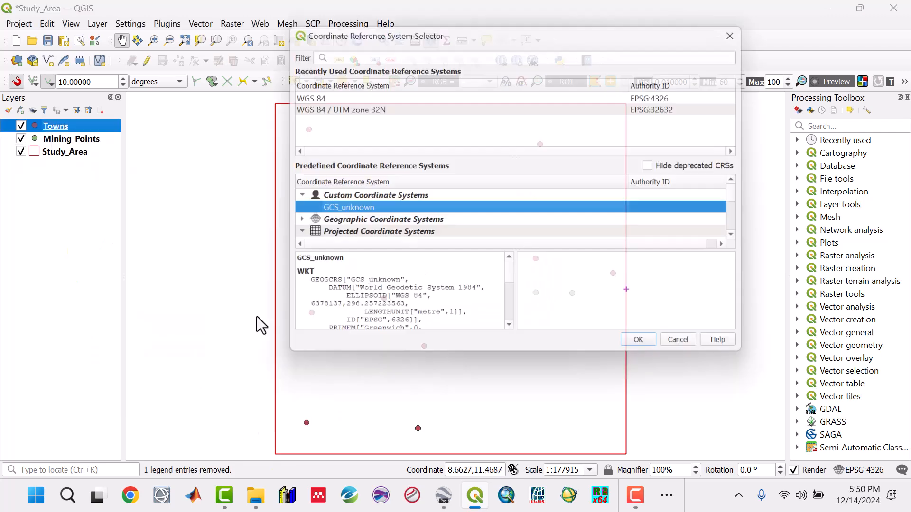
pyautogui.click(309, 96)
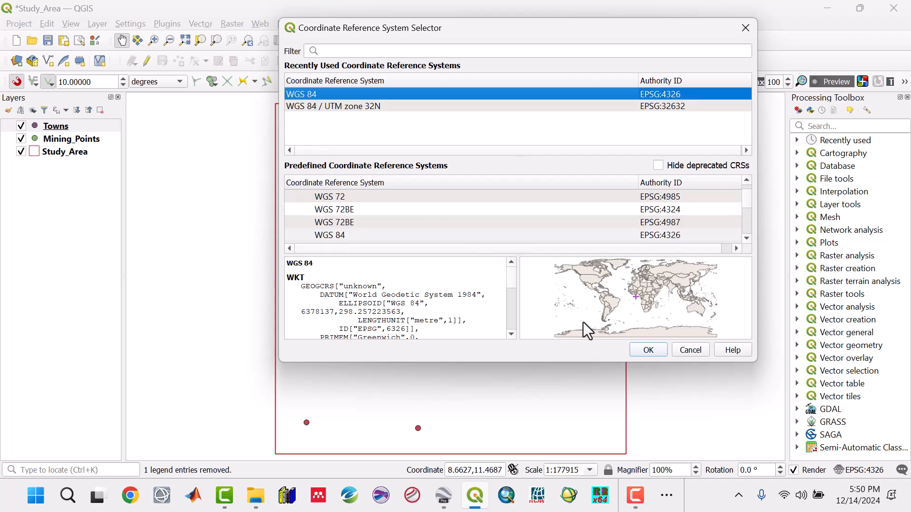
pyautogui.click(635, 352)
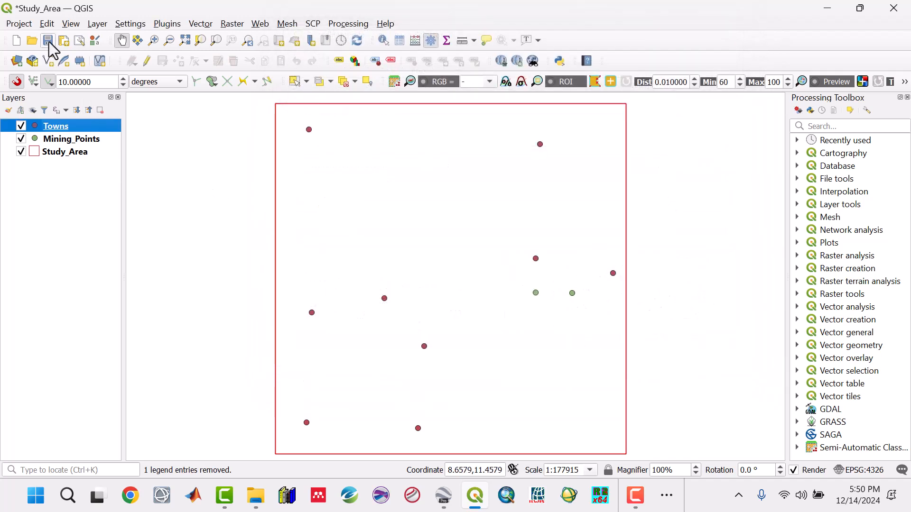
pyautogui.click(49, 42)
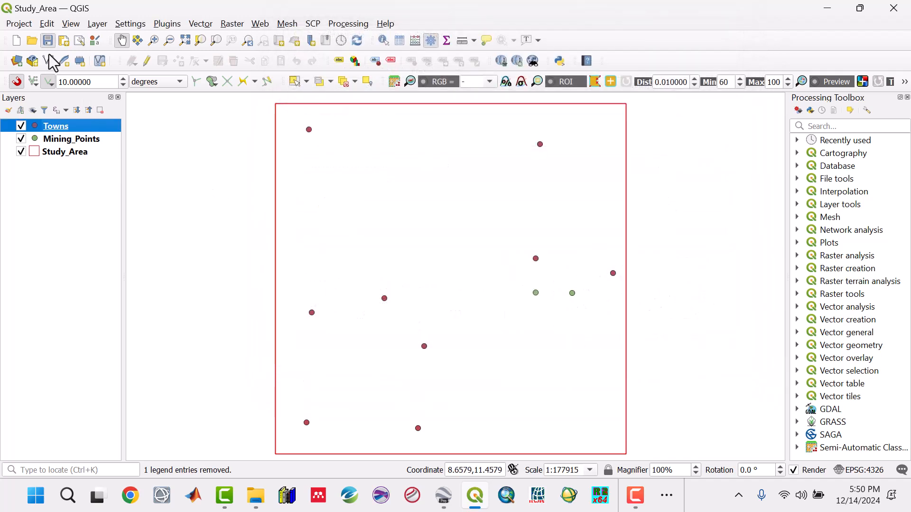
# Label the Towns layer with single labels using the Name field, and save the project
pyautogui.doubleClick(54, 129)
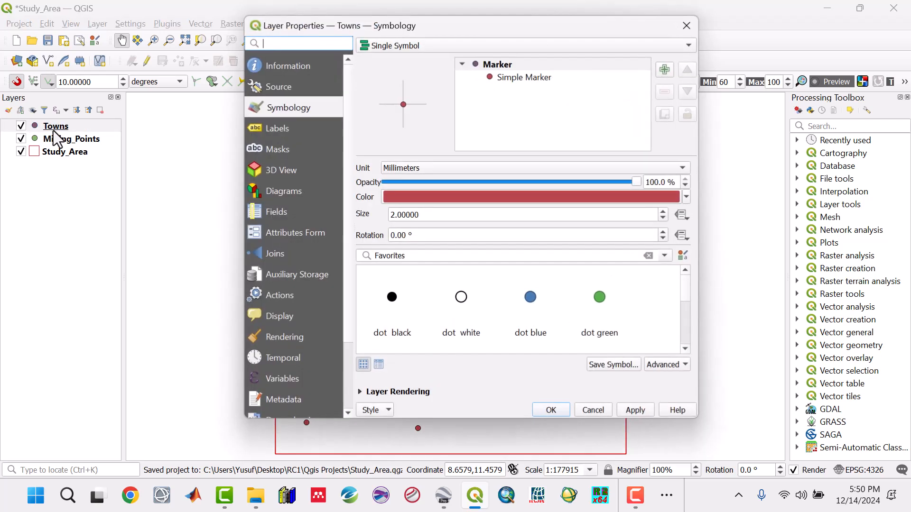
pyautogui.click(283, 132)
pyautogui.click(415, 48)
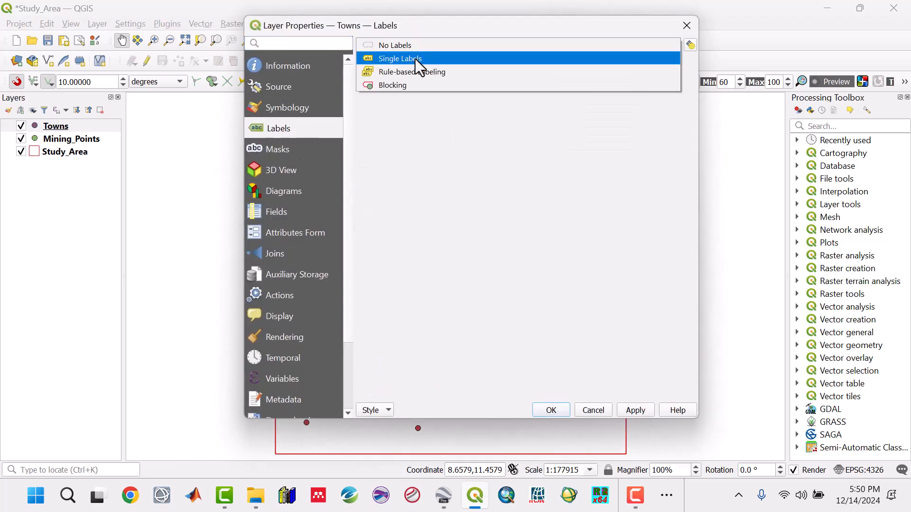
pyautogui.click(414, 59)
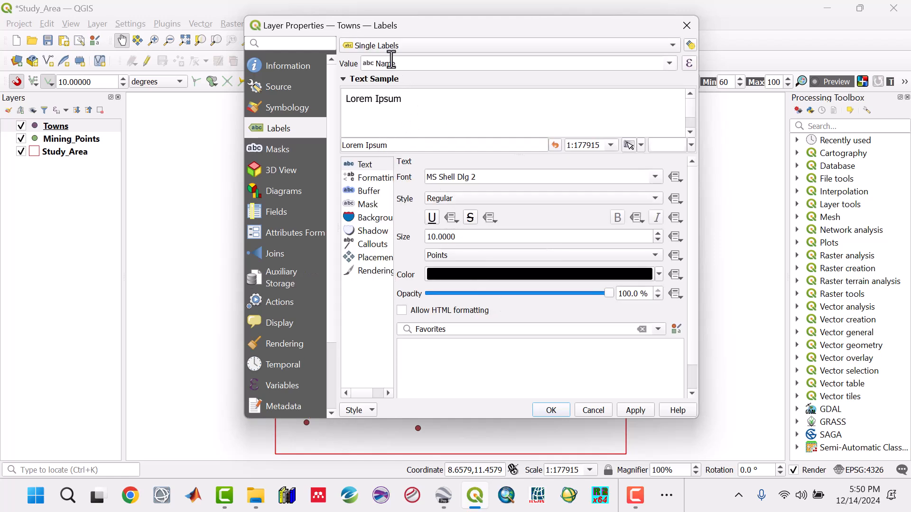
pyautogui.click(633, 411)
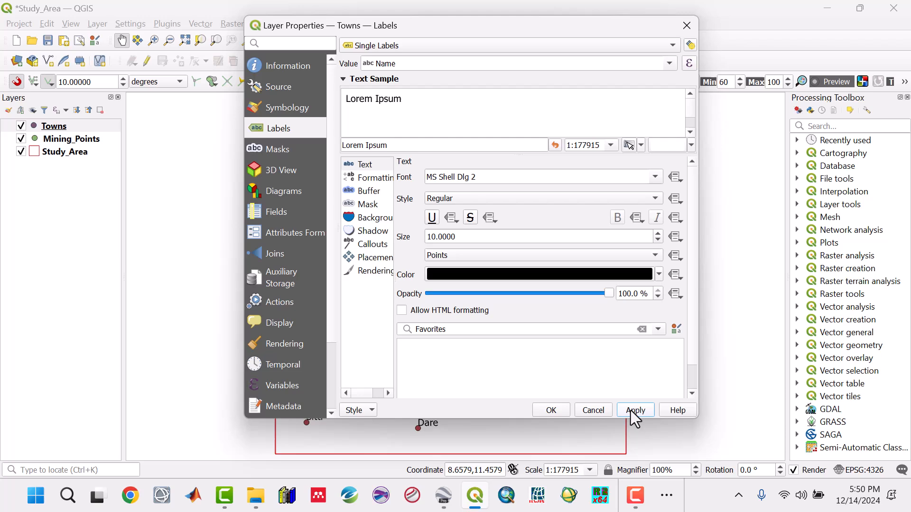
pyautogui.click(547, 411)
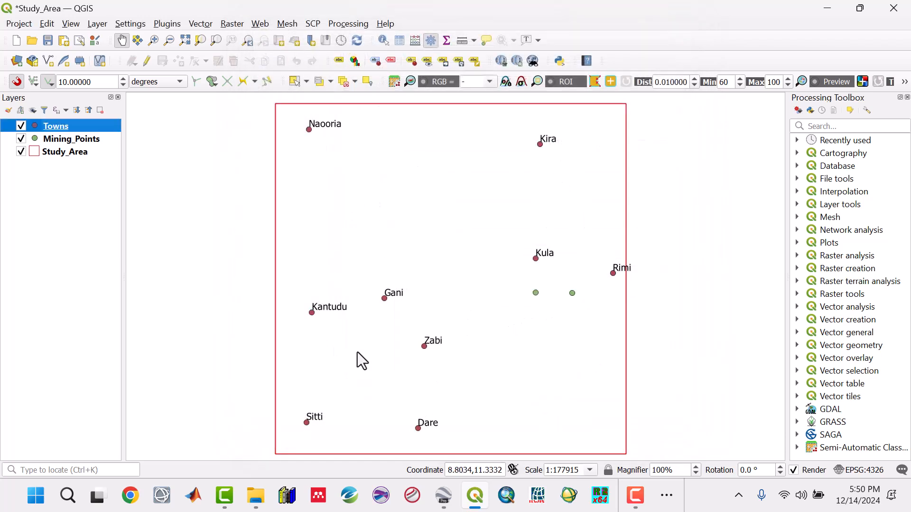
pyautogui.click(46, 43)
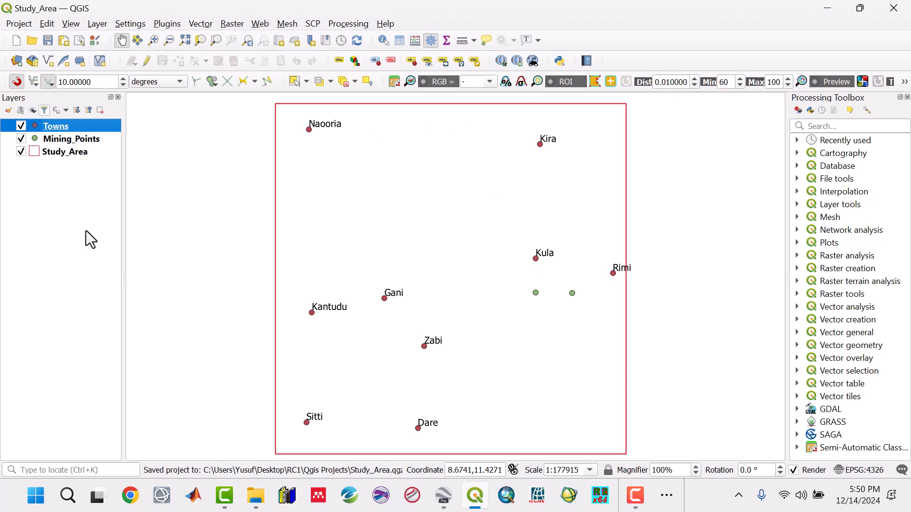
pyautogui.moveTo(123, 215); pyautogui.dragTo(127, 215)
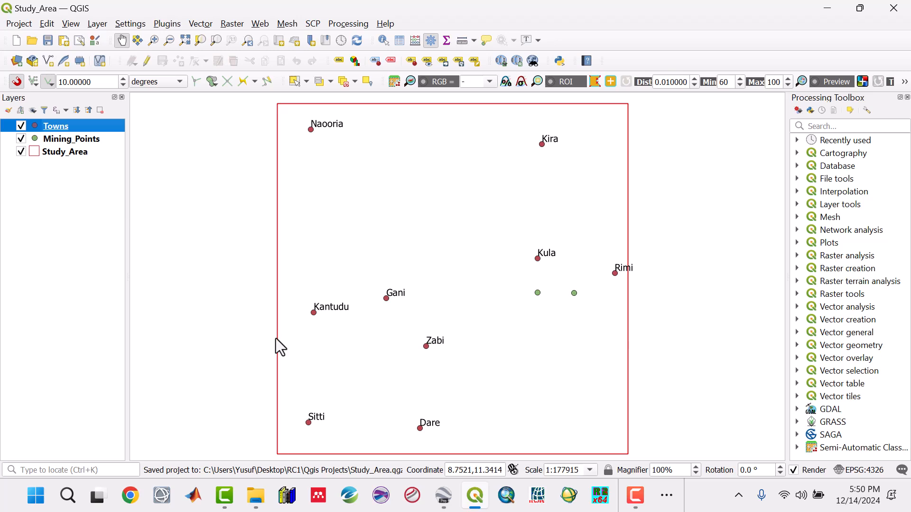
# Switch to Google Earth Pro and examine the town placemarks against the place labels inside the study area boundary
pyautogui.click(445, 503)
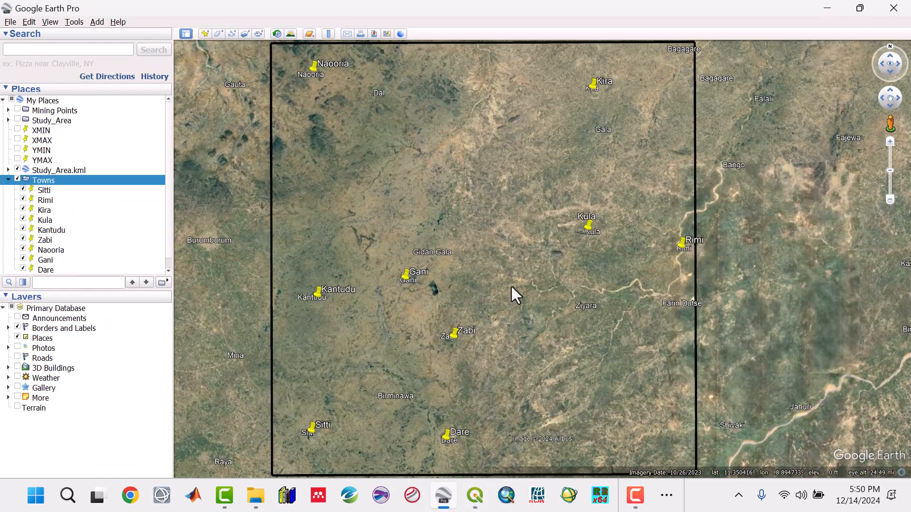
pyautogui.scroll(3, 516, 230)
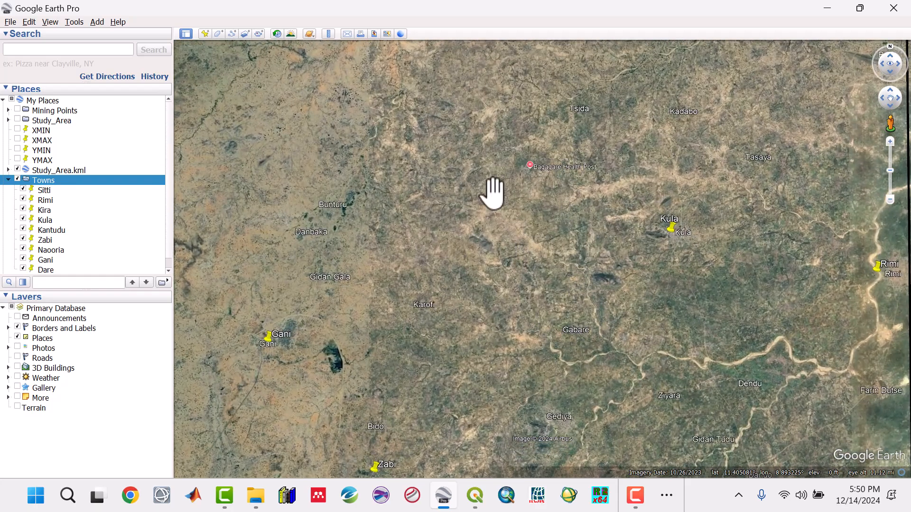
pyautogui.scroll(-3, 490, 194)
pyautogui.scroll(2, 483, 221)
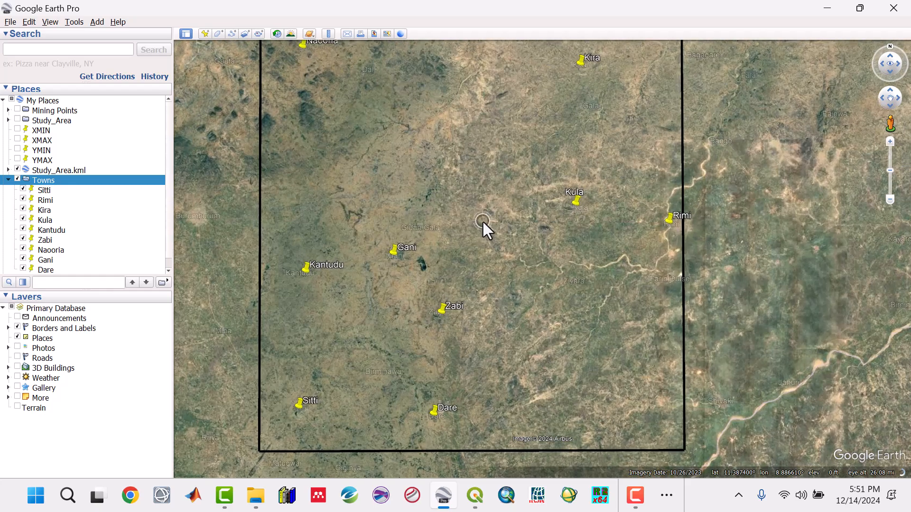
pyautogui.moveTo(485, 220); pyautogui.dragTo(484, 233)
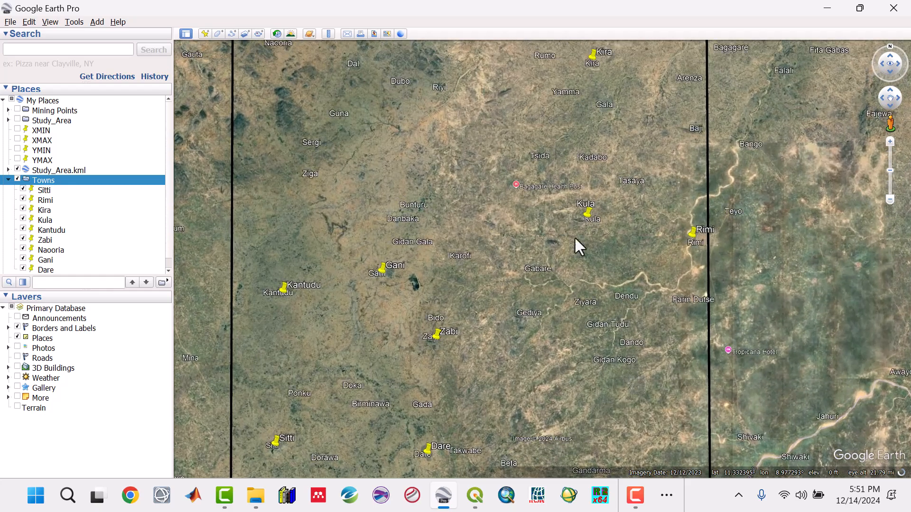
pyautogui.scroll(-1, 523, 329)
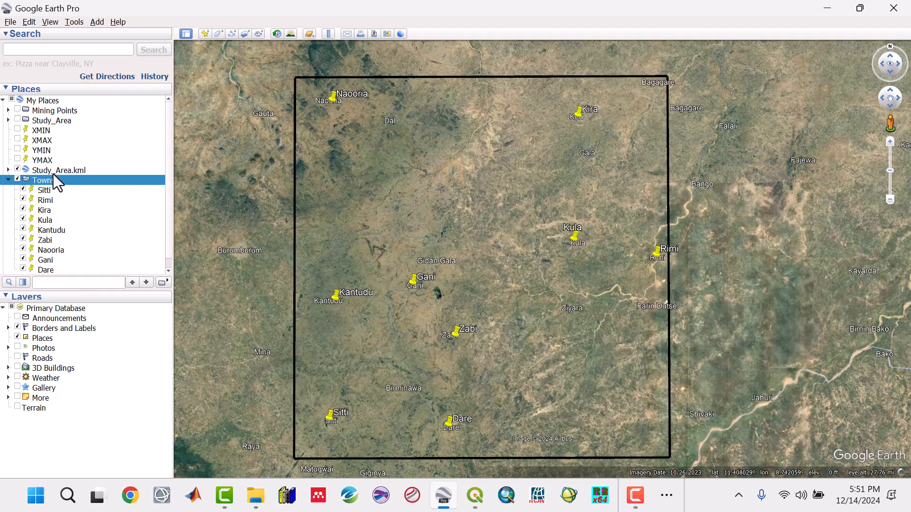
# Collapse the Towns folder and hide its placemarks, leaving only the Study_Area.kml boundary displayed
pyautogui.click(8, 180)
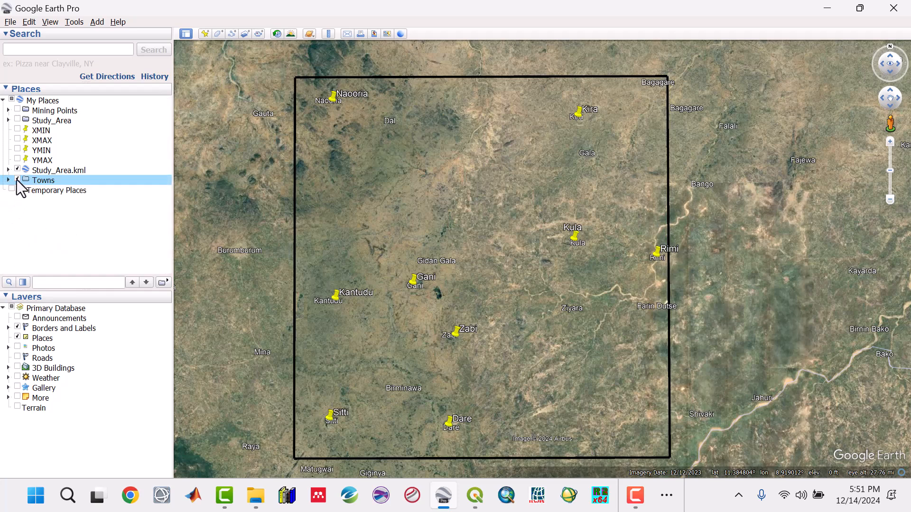
pyautogui.click(17, 180)
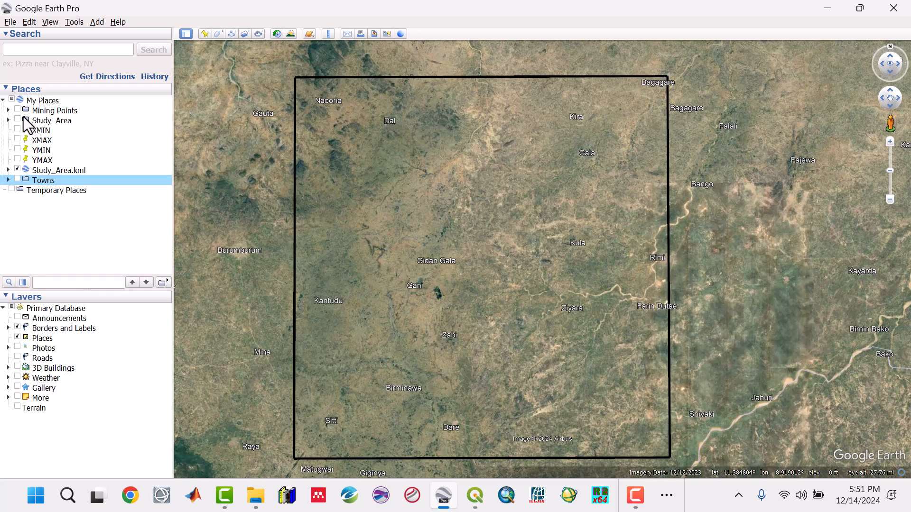
pyautogui.click(17, 110)
pyautogui.click(18, 110)
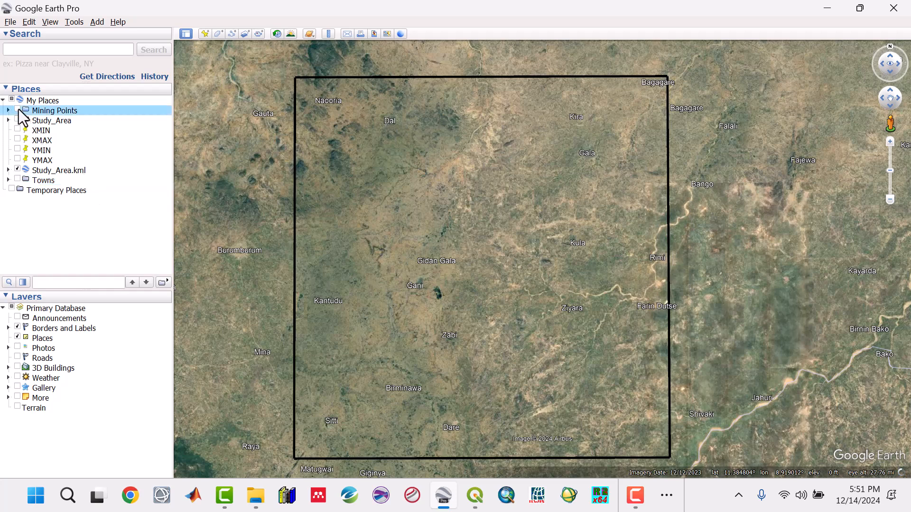
pyautogui.click(18, 180)
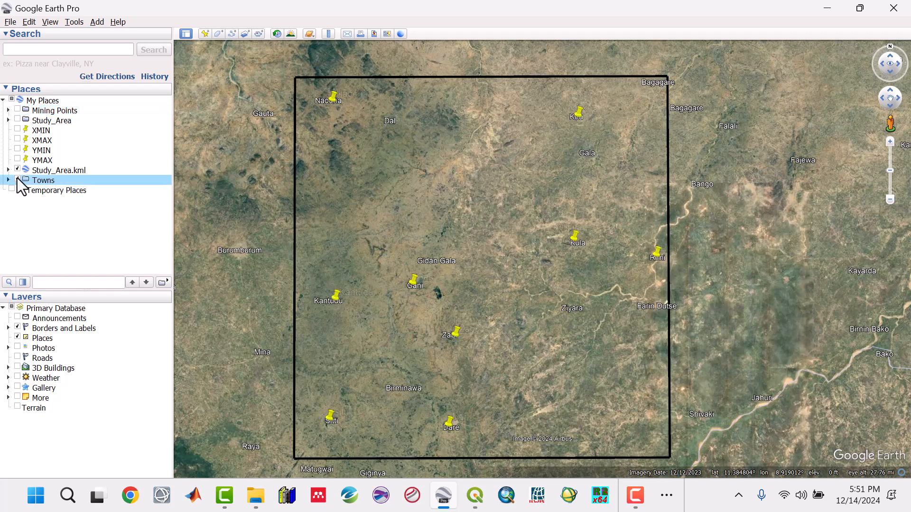
pyautogui.click(18, 180)
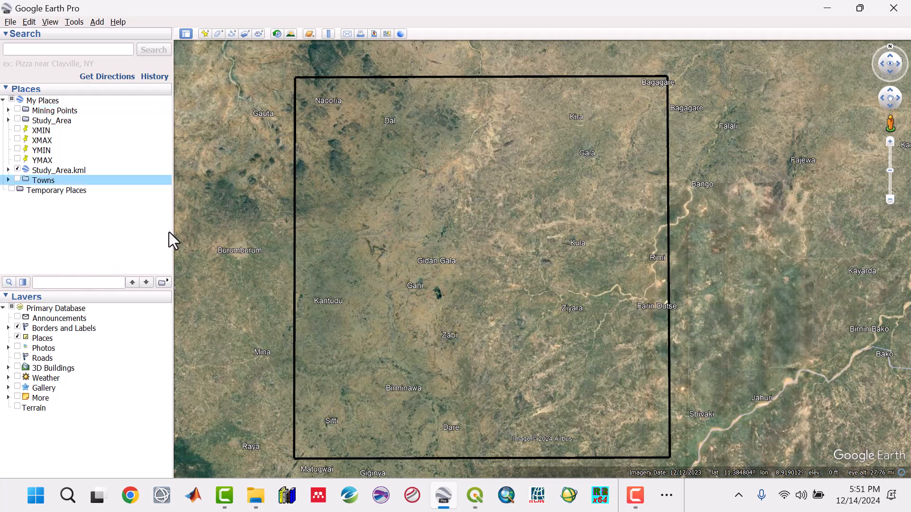
pyautogui.moveTo(172, 232); pyautogui.dragTo(167, 230)
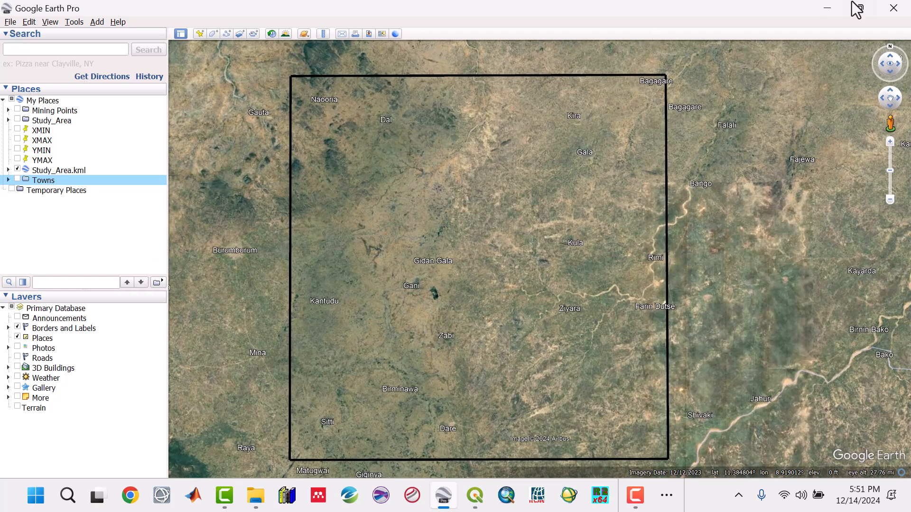
# Switch back to QGIS and save the Study_Area project
pyautogui.click(824, 2)
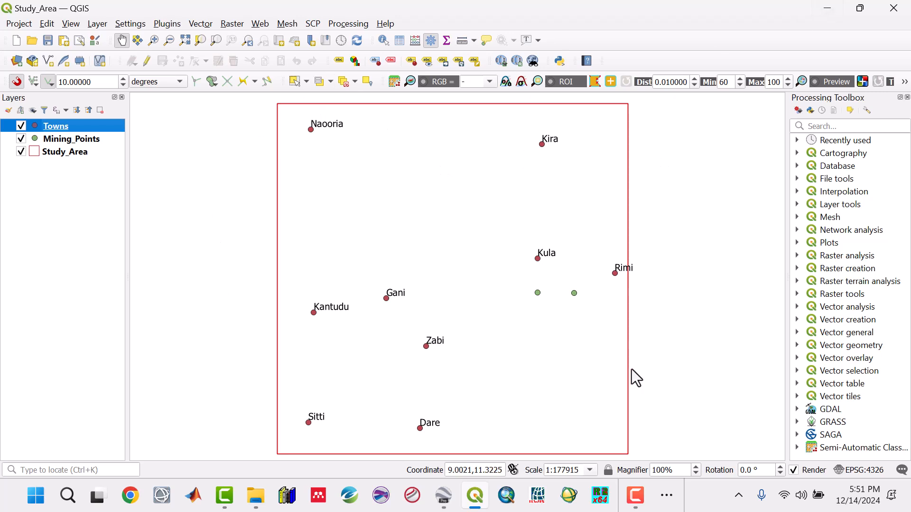
pyautogui.click(48, 41)
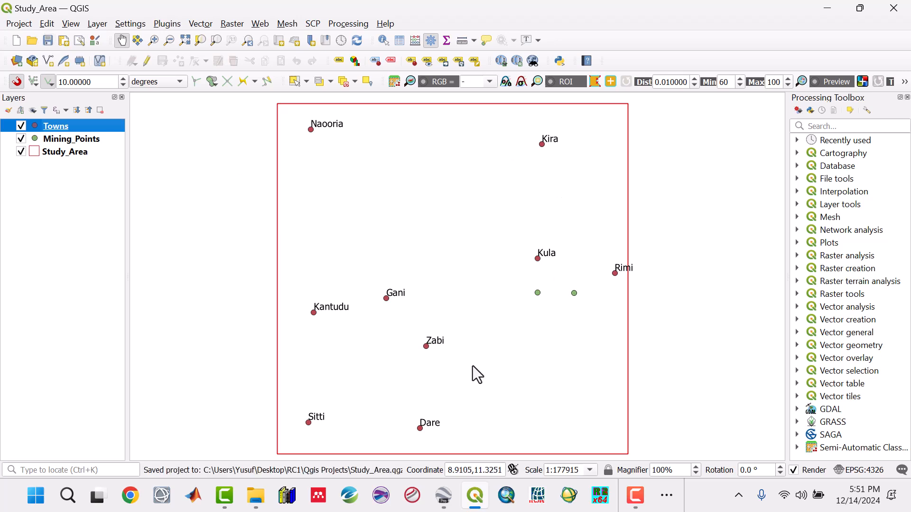